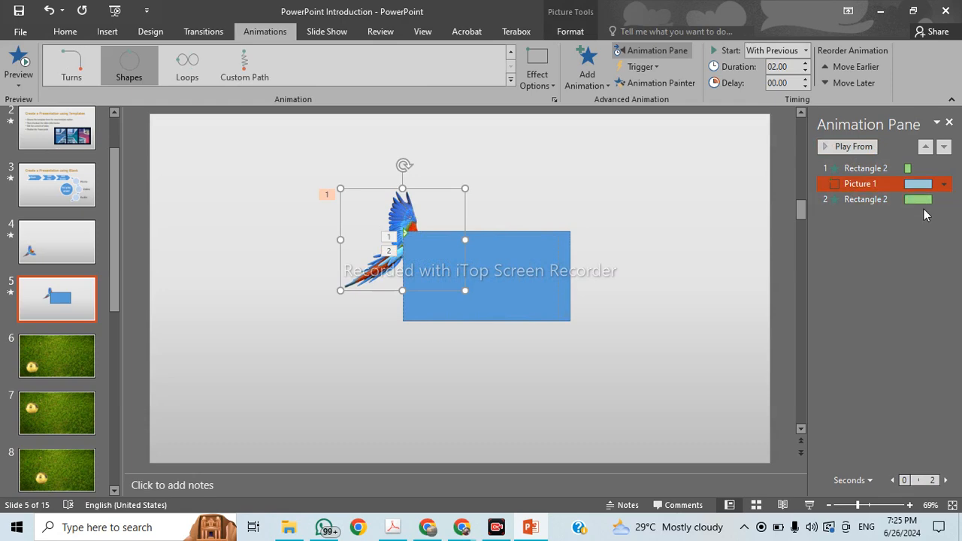
# Add another Shapes motion path to the parrot picture, change its shape to Square, and preview it
pyautogui.keyDown('ctrl'); pyautogui.click(893, 201); pyautogui.keyUp('ctrl')
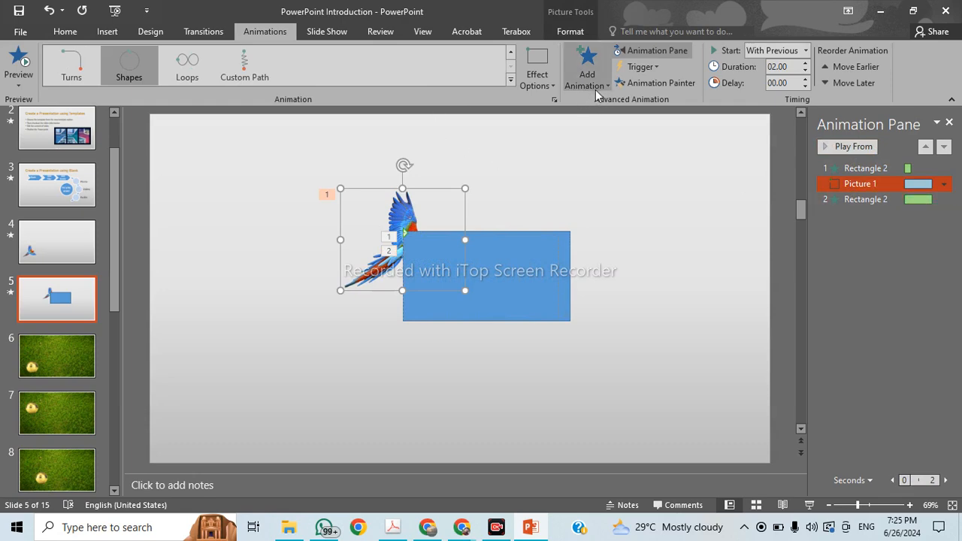
pyautogui.click(607, 90)
pyautogui.scroll(-3, 672, 376)
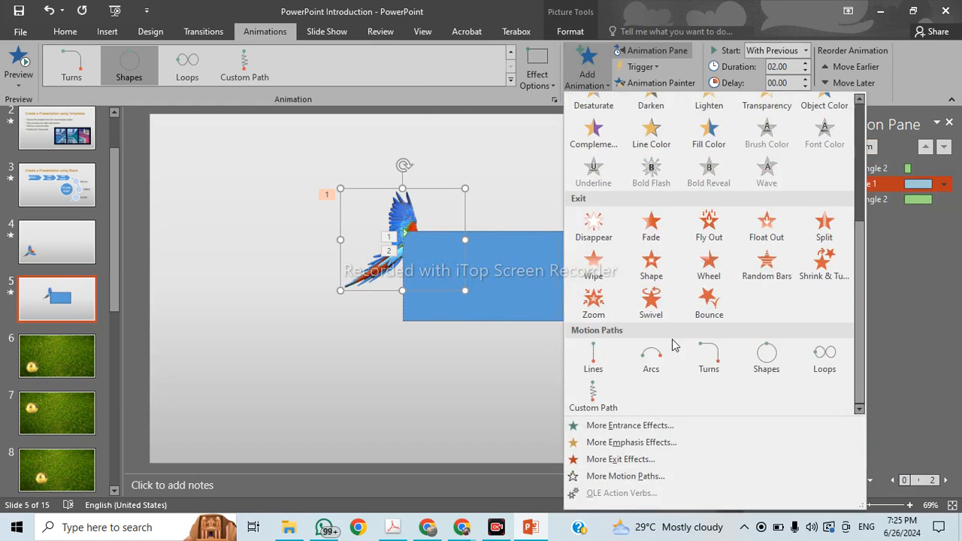
pyautogui.click(781, 368)
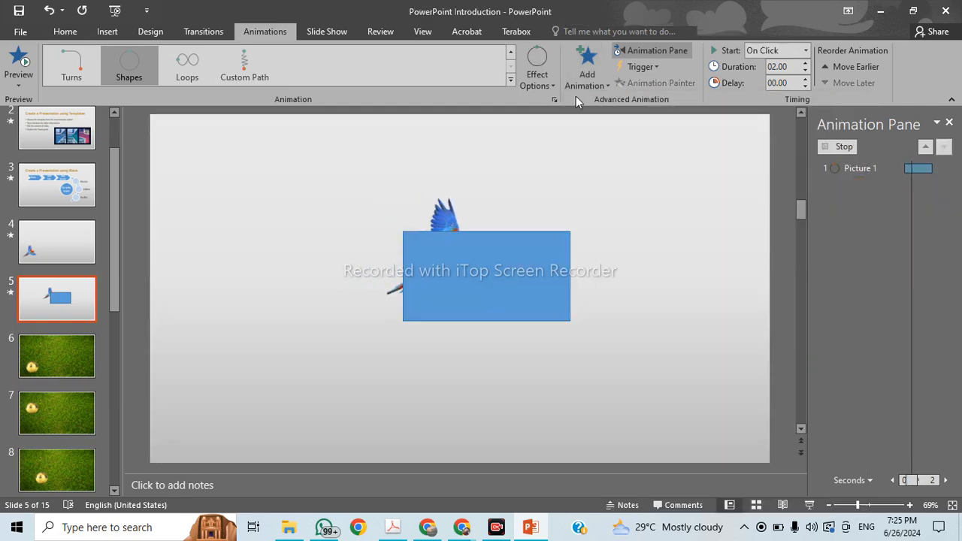
pyautogui.click(549, 79)
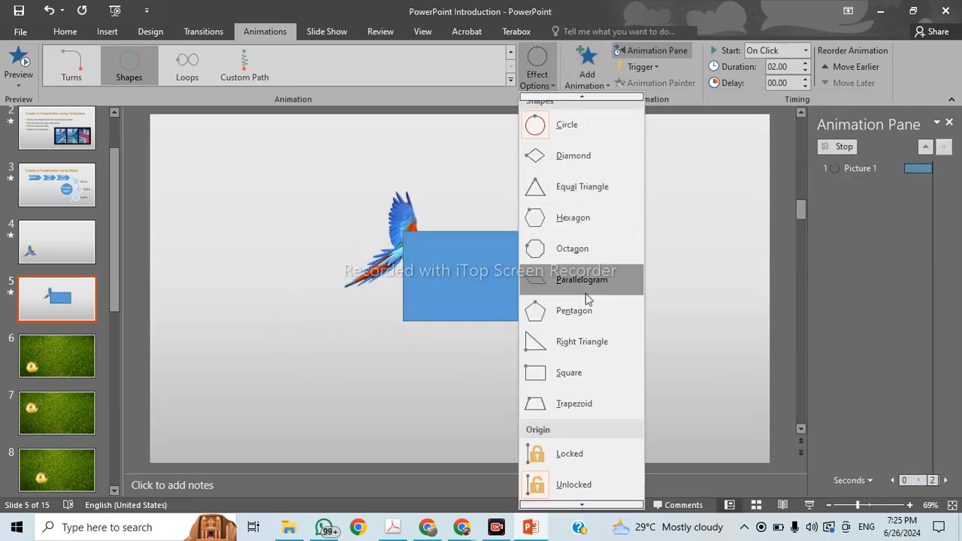
pyautogui.click(586, 378)
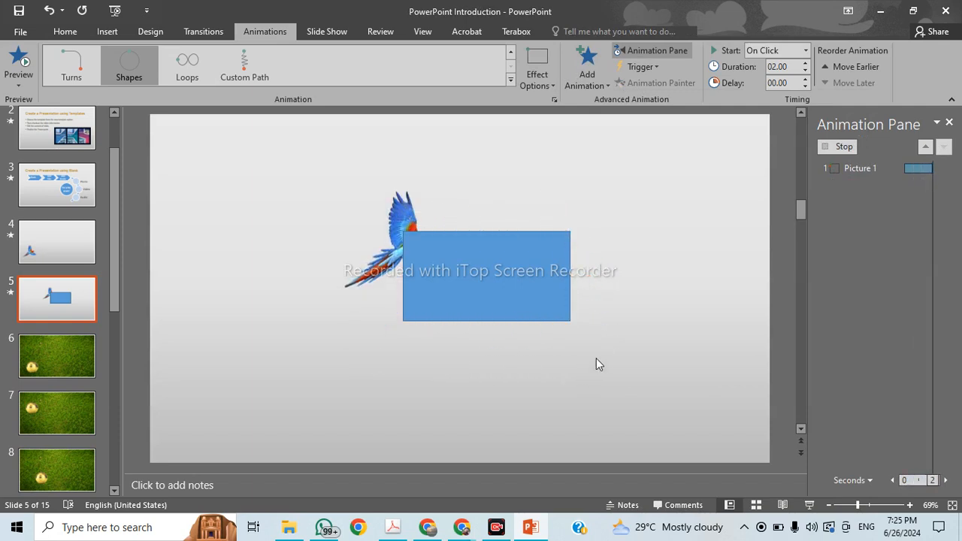
pyautogui.click(856, 146)
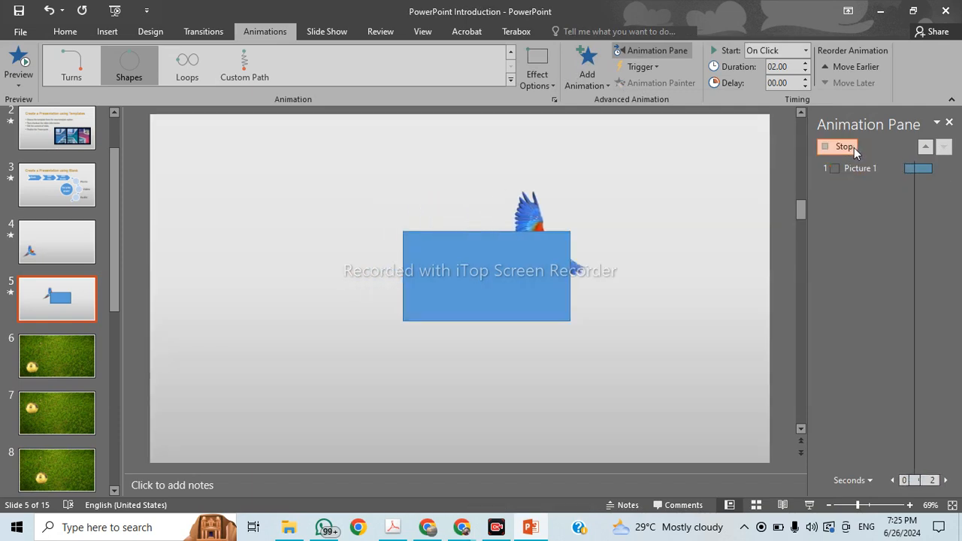
# Set both of the blue rectangle's animations to start with previous and preview them
pyautogui.moveTo(475, 279)
pyautogui.mouseDown()
pyautogui.moveTo(520, 322)
pyautogui.moveTo(472, 278)
pyautogui.mouseUp()
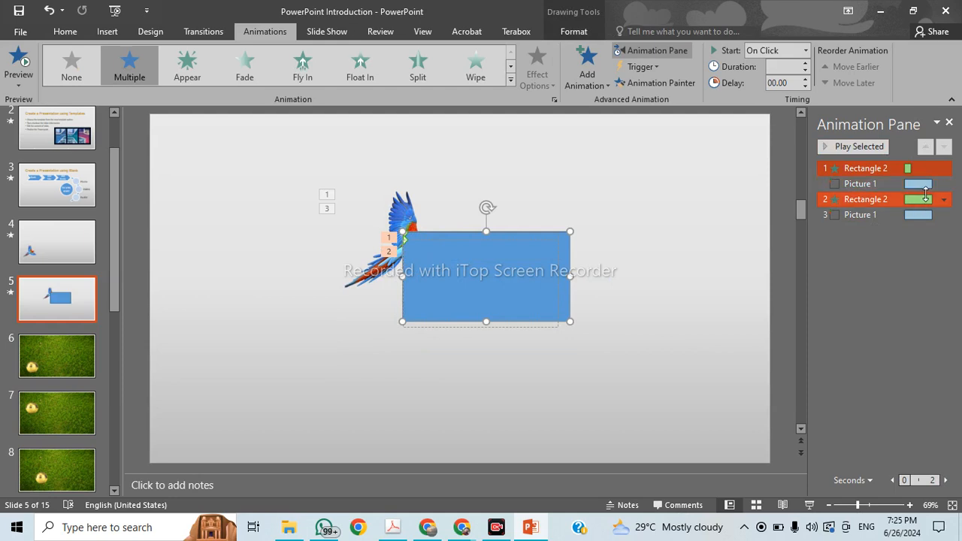
pyautogui.rightClick(887, 204)
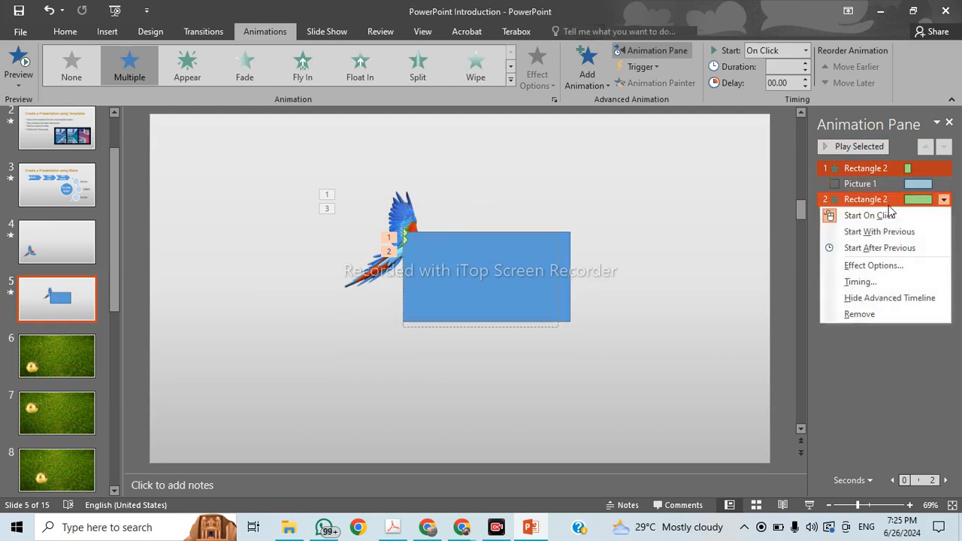
pyautogui.click(893, 232)
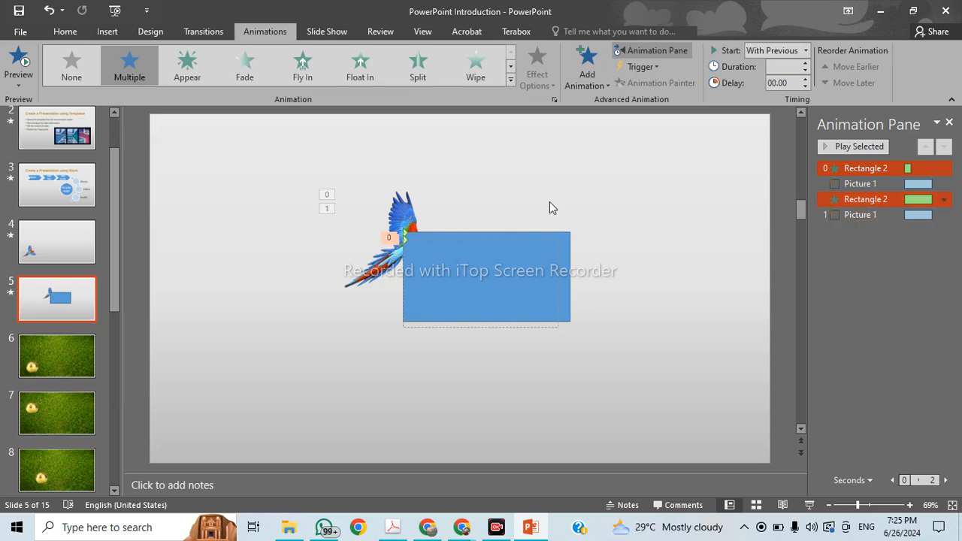
pyautogui.click(857, 146)
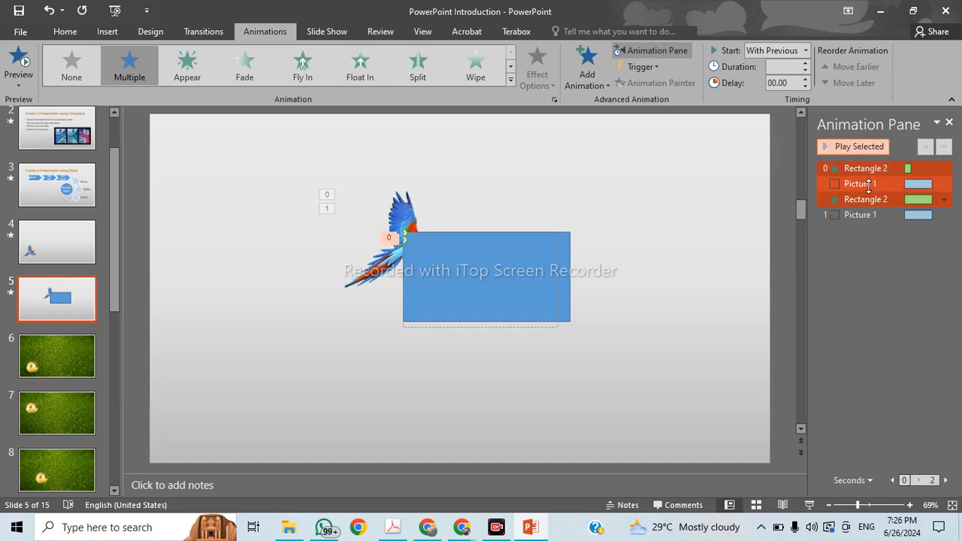
# Delete the parrot picture's last motion path animation and preview the remaining animations
pyautogui.click(883, 215)
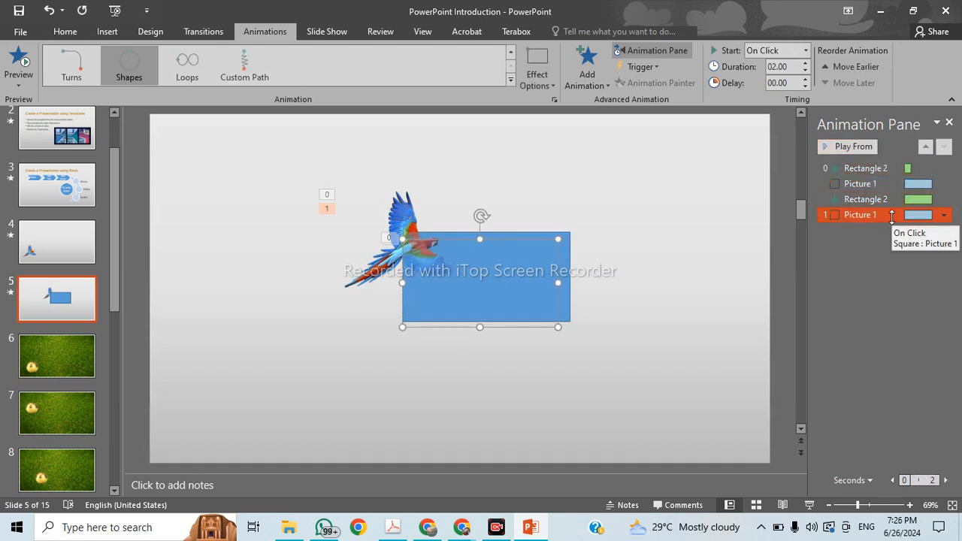
pyautogui.press('Delete')
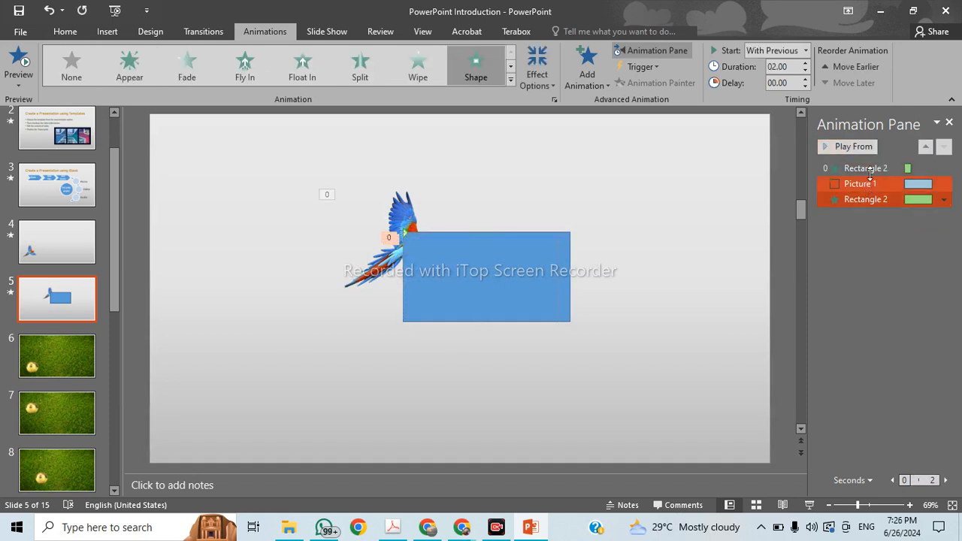
pyautogui.click(868, 144)
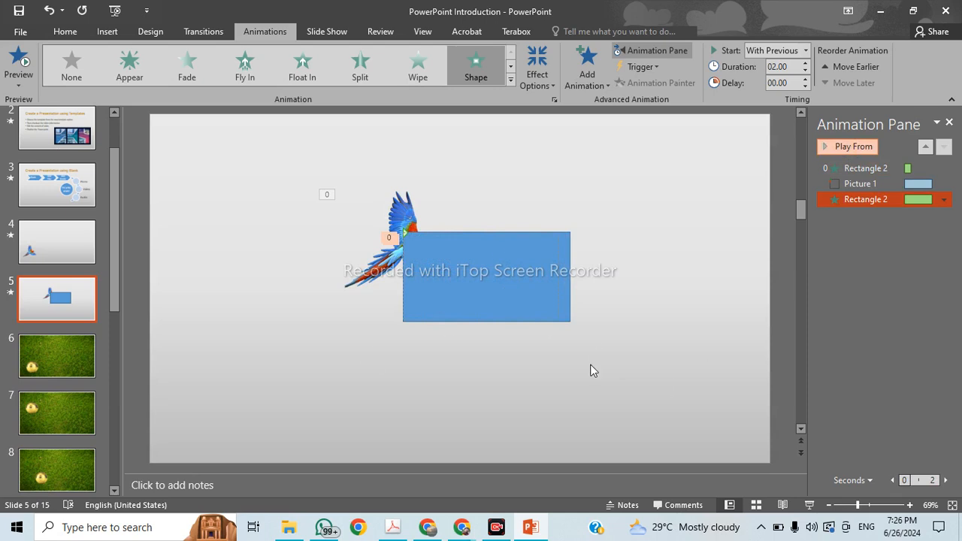
# Move the parrot picture and the blue rectangle up and to the left on the slide, keeping their relative placement
pyautogui.click(402, 240)
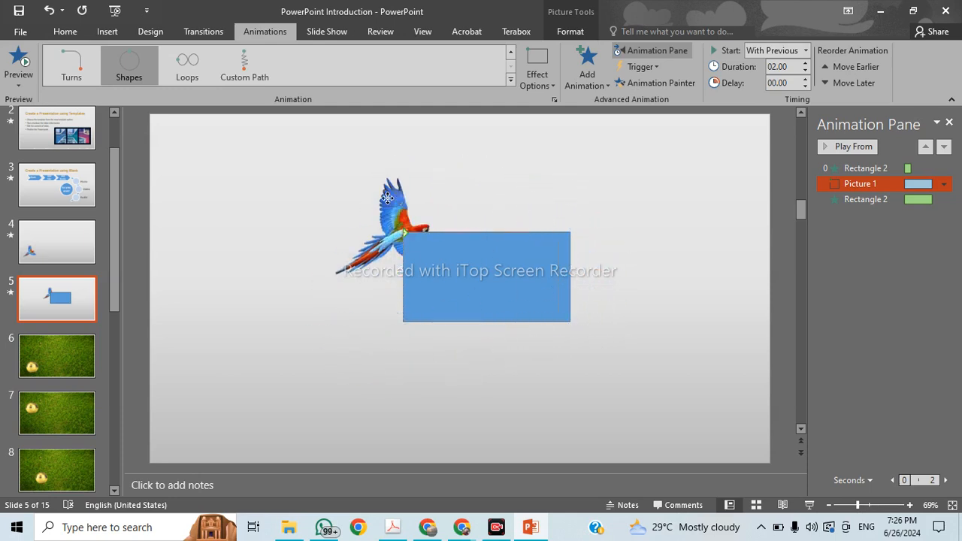
pyautogui.moveTo(528, 303); pyautogui.dragTo(479, 260)
pyautogui.click(346, 175)
# Send the blue rectangle to the back, behind the parrot picture, and preview the rectangle's animations
pyautogui.click(479, 226)
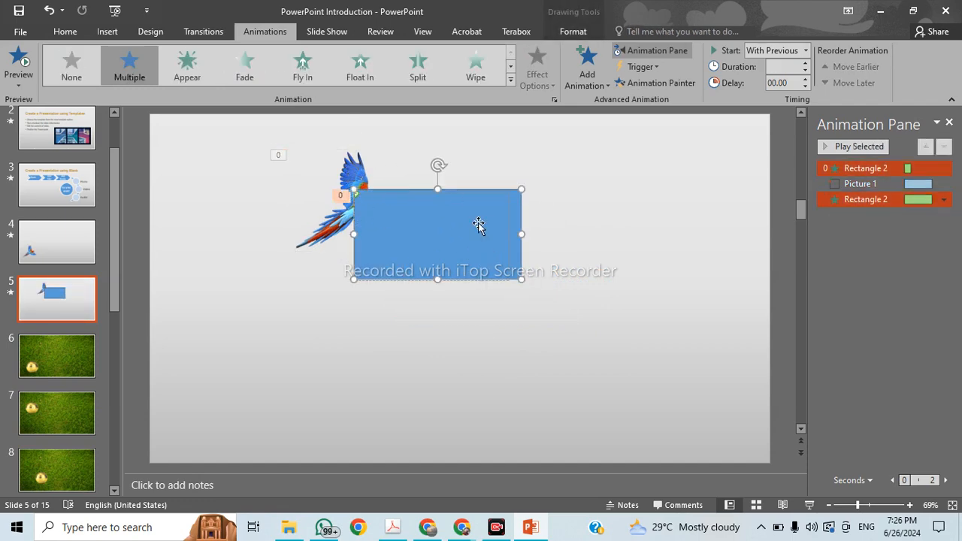
pyautogui.click(571, 33)
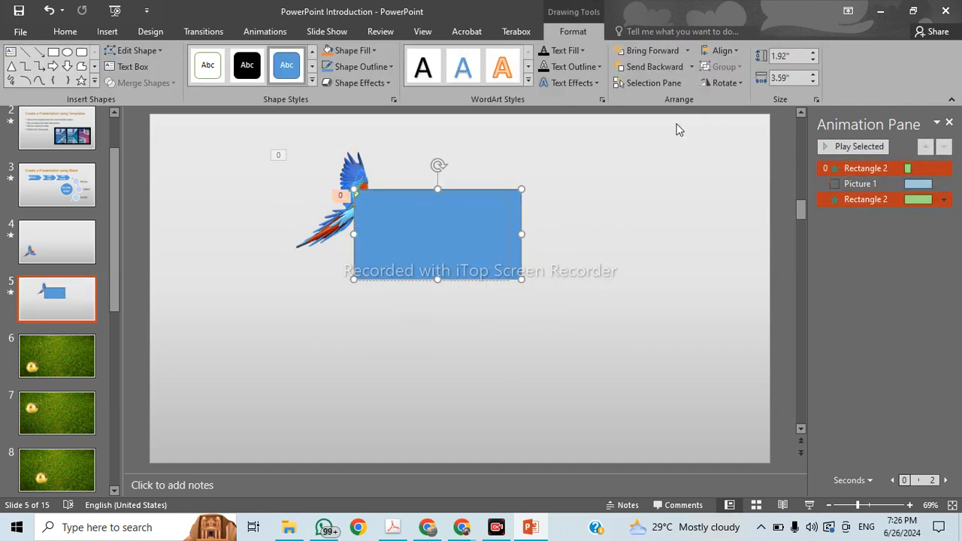
pyautogui.click(686, 51)
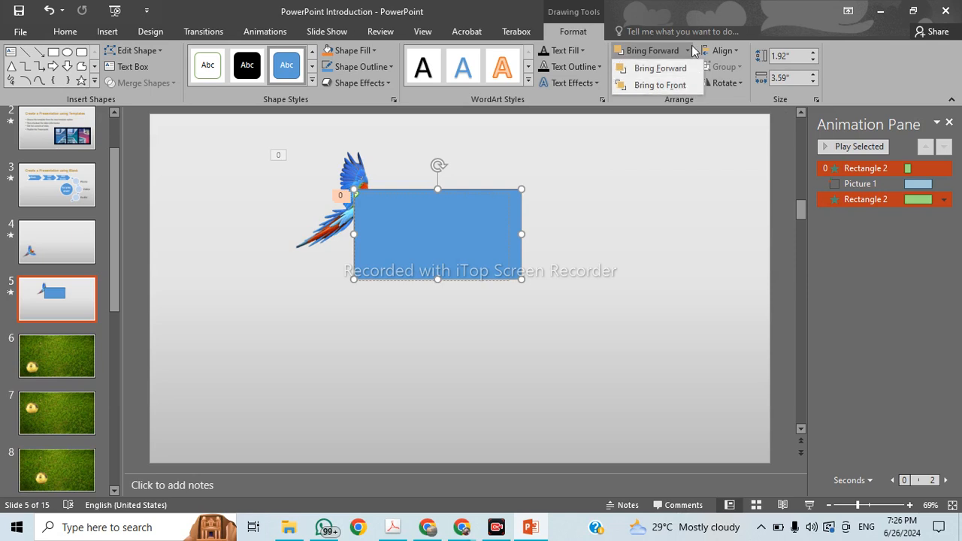
pyautogui.click(709, 21)
pyautogui.click(691, 67)
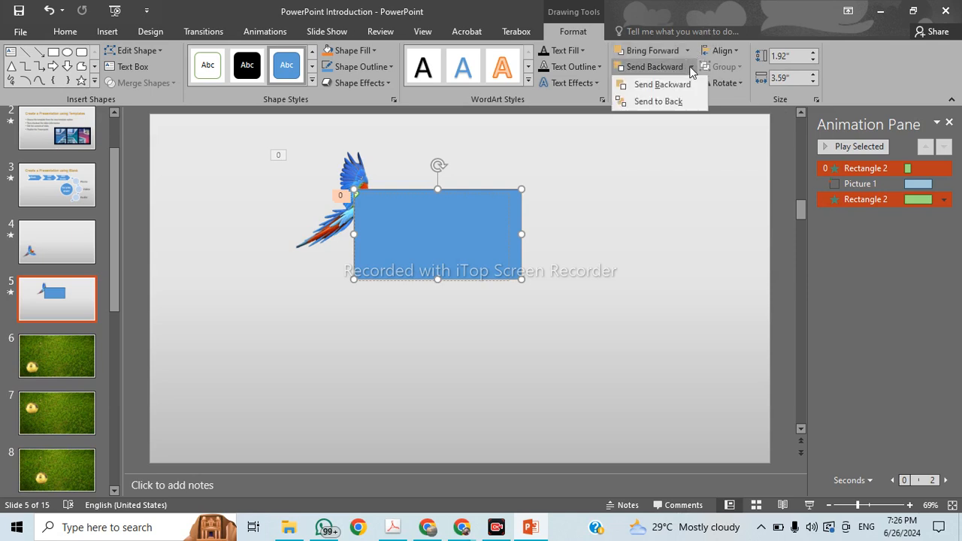
pyautogui.click(687, 100)
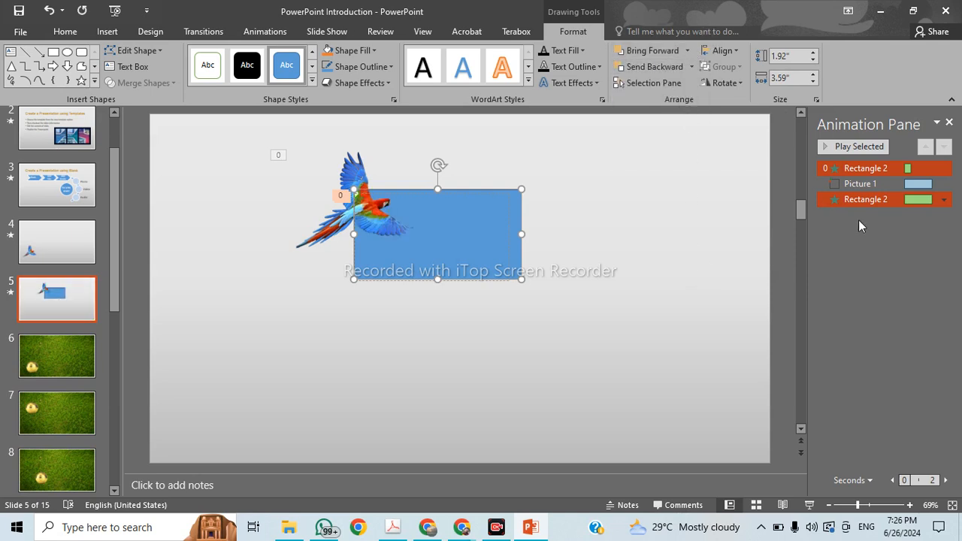
pyautogui.click(853, 146)
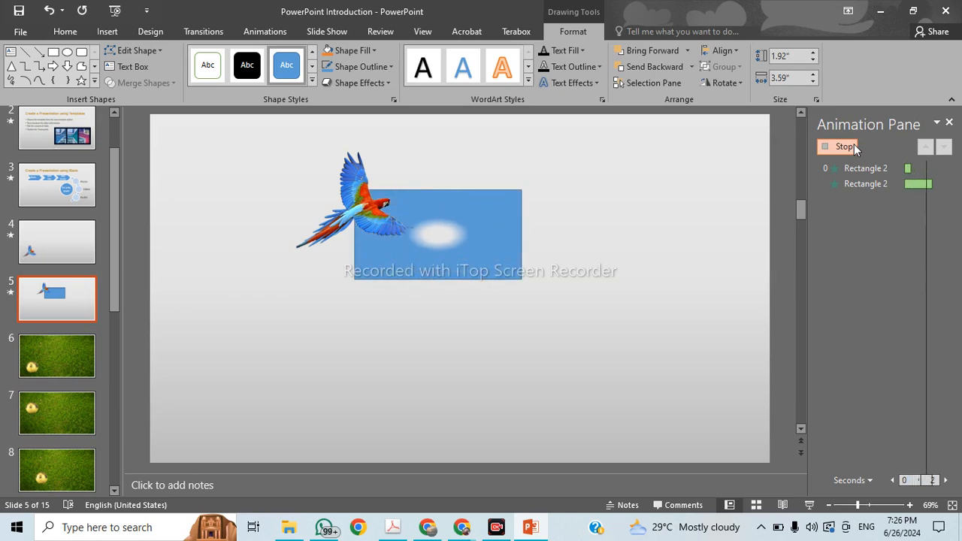
# Preview the slide's animations starting from the parrot picture's motion path
pyautogui.click(361, 186)
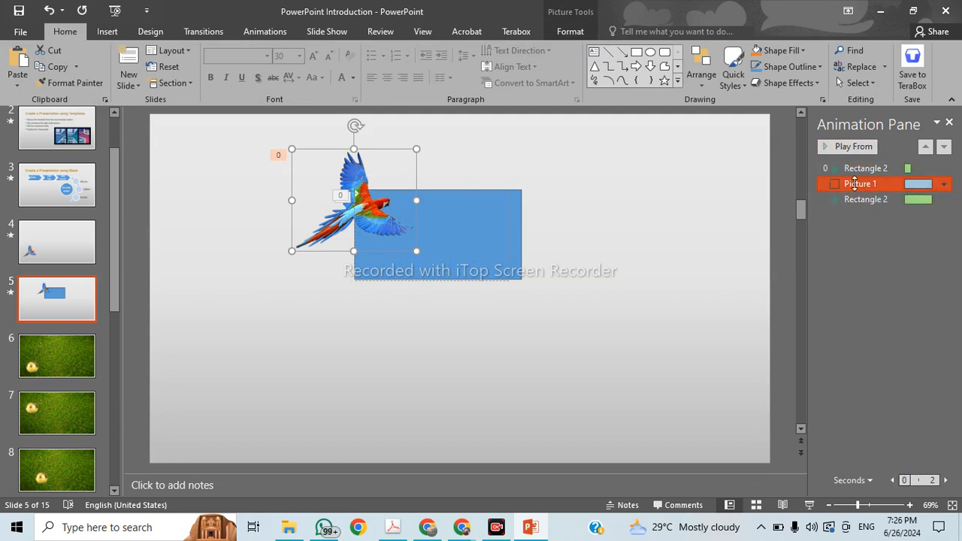
pyautogui.click(862, 147)
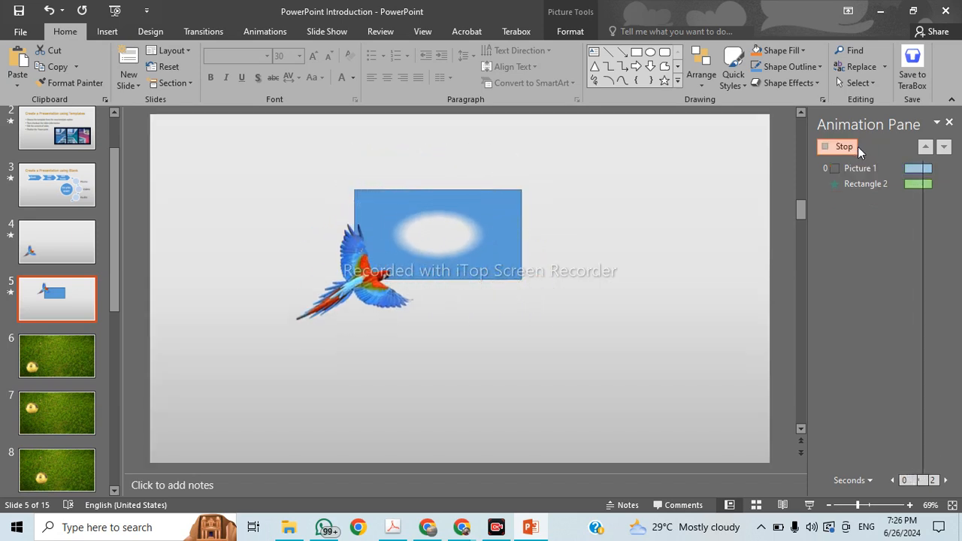
pyautogui.click(886, 169)
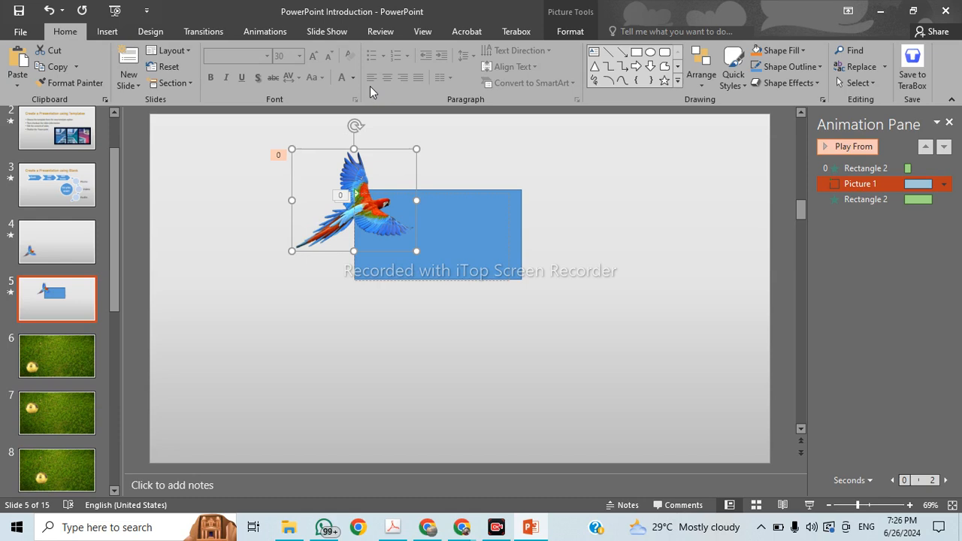
# Set the parrot picture's motion path duration to 04.75 seconds and preview the animation from there
pyautogui.click(264, 31)
pyautogui.click(442, 247)
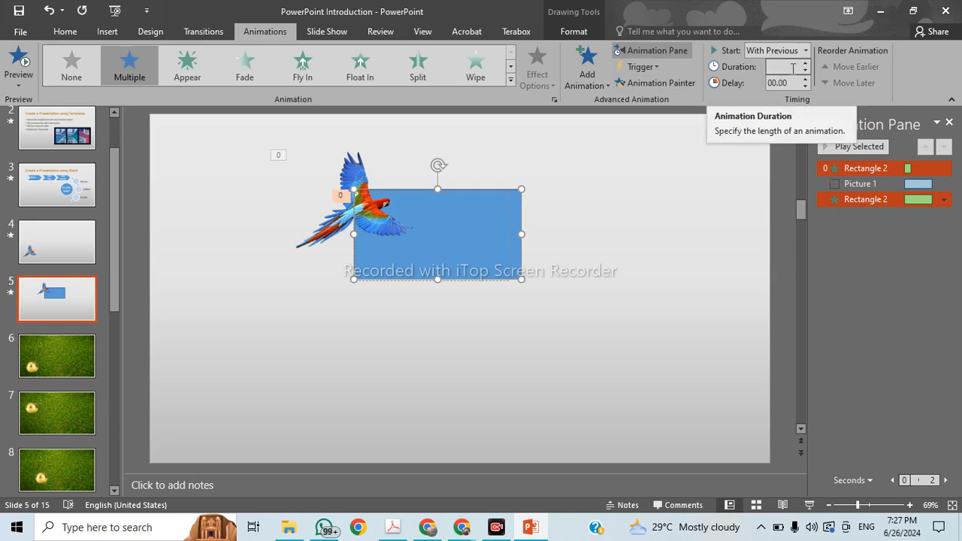
pyautogui.click(356, 169)
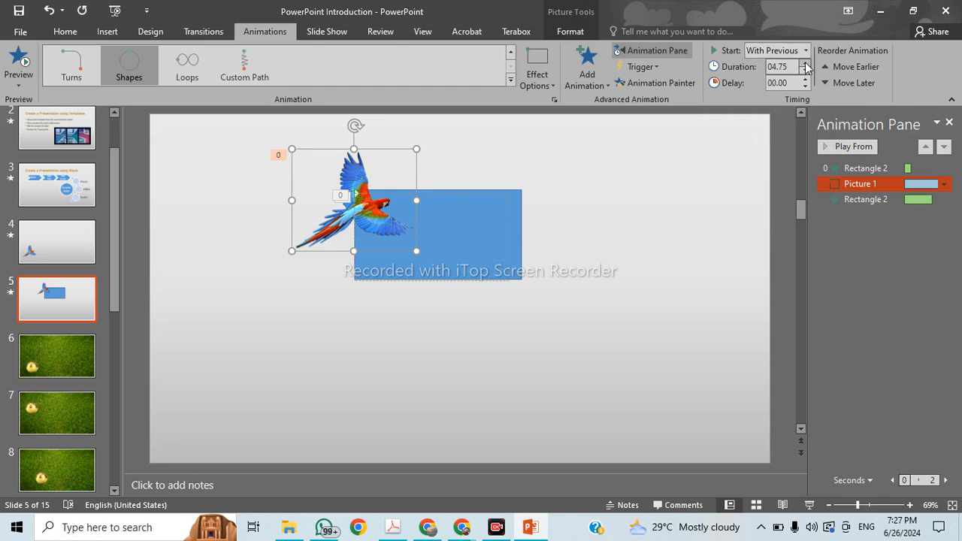
pyautogui.click(843, 147)
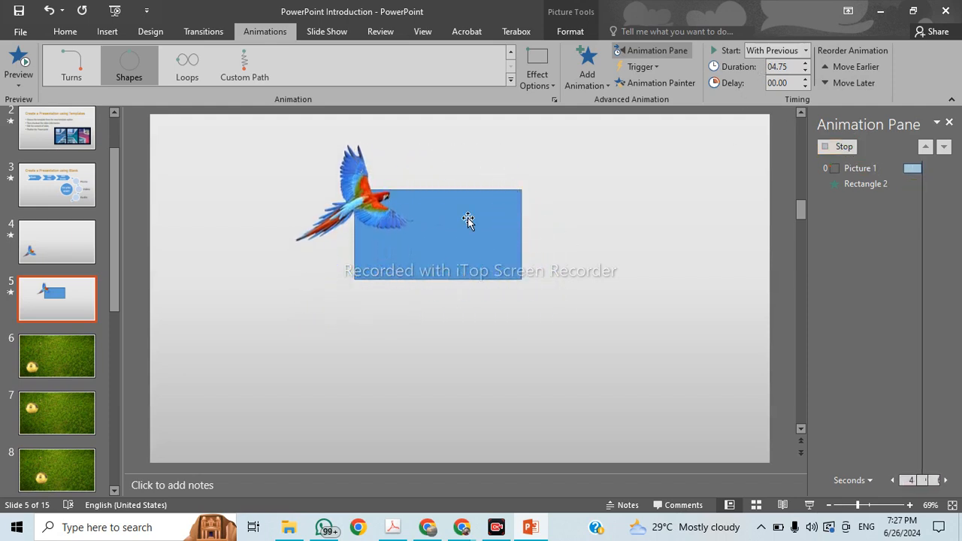
# Set the duration of both blue rectangle animations to 02.75 seconds and preview them
pyautogui.click(344, 207)
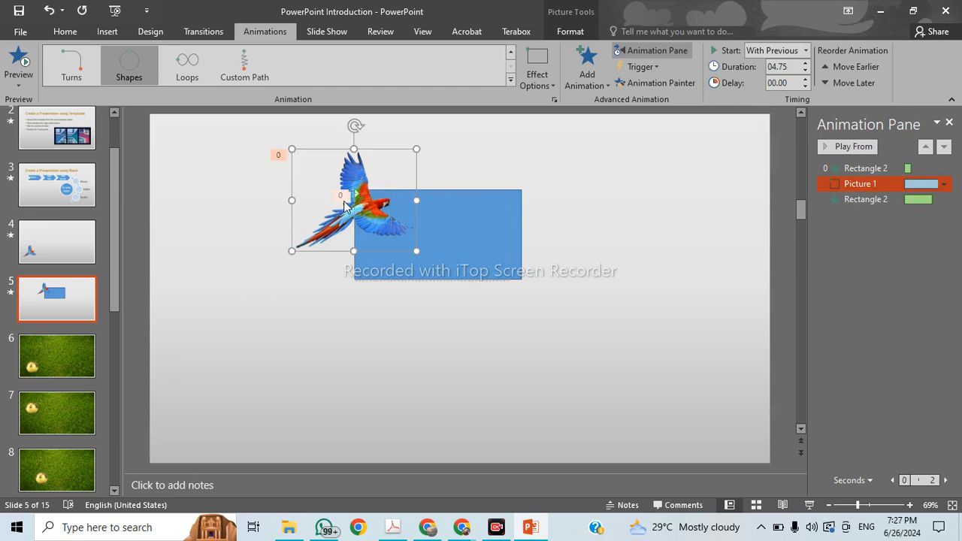
pyautogui.click(466, 243)
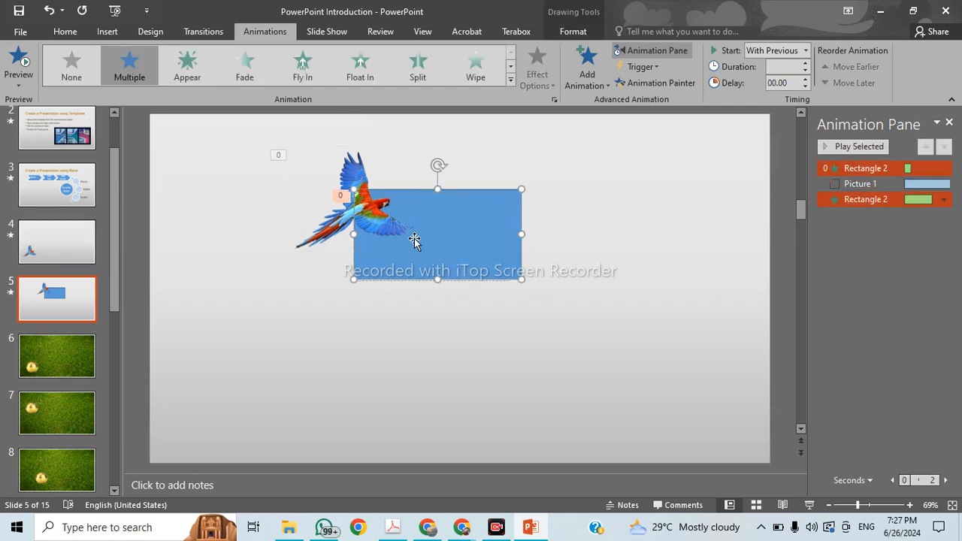
pyautogui.click(805, 63)
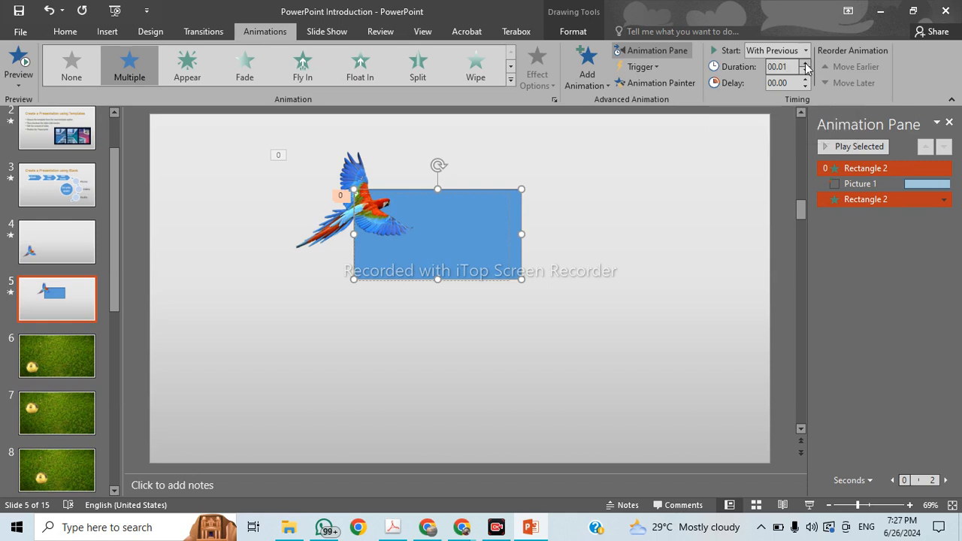
pyautogui.click(805, 70)
pyautogui.click(805, 64)
pyautogui.click(805, 63)
pyautogui.click(805, 63)
pyautogui.click(805, 63)
pyautogui.click(805, 63)
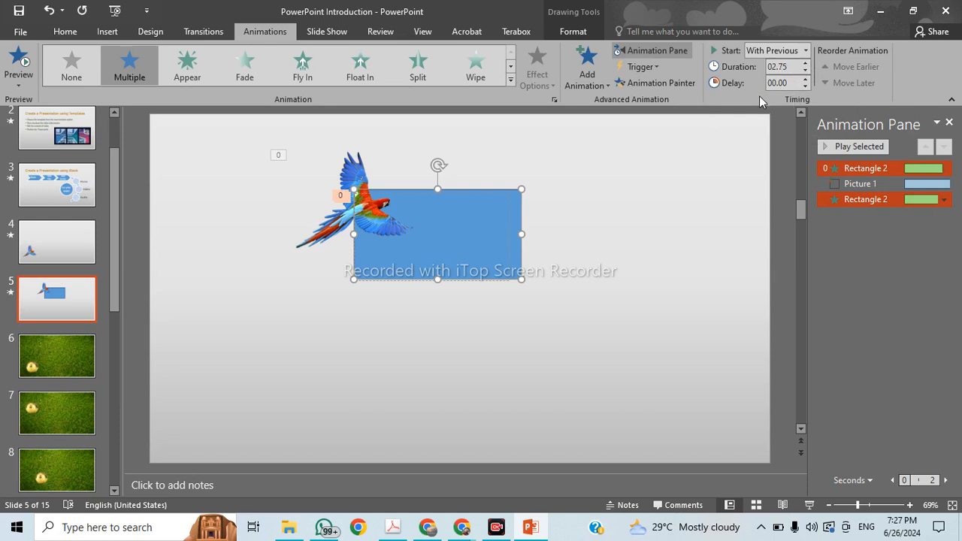
pyautogui.click(846, 146)
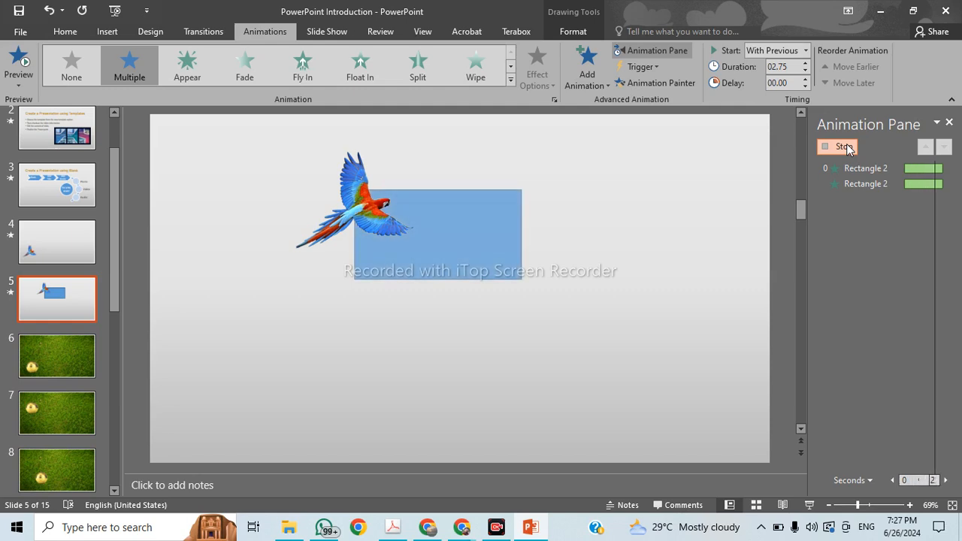
# Replay the animation sequence from the parrot picture's motion path to check the timing against the rectangle
pyautogui.click(901, 313)
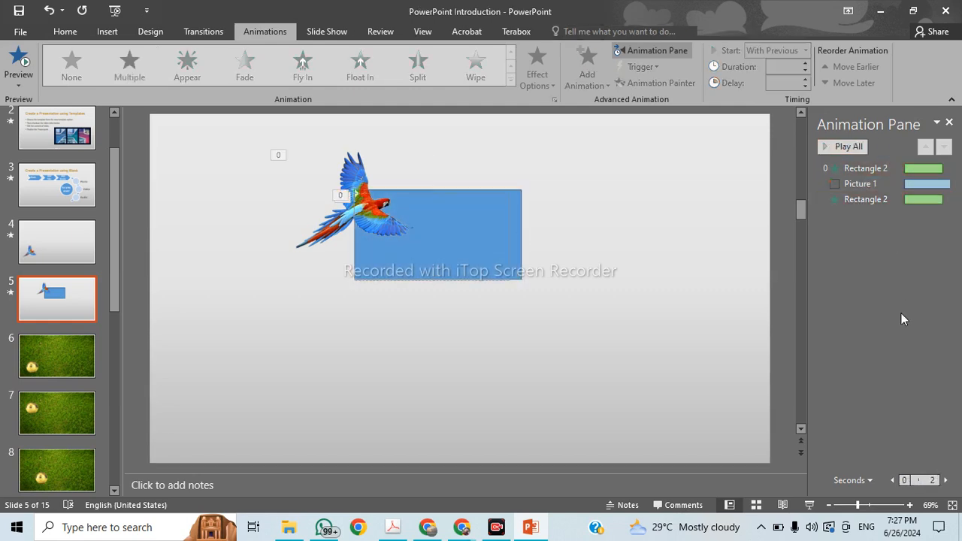
pyautogui.click(353, 180)
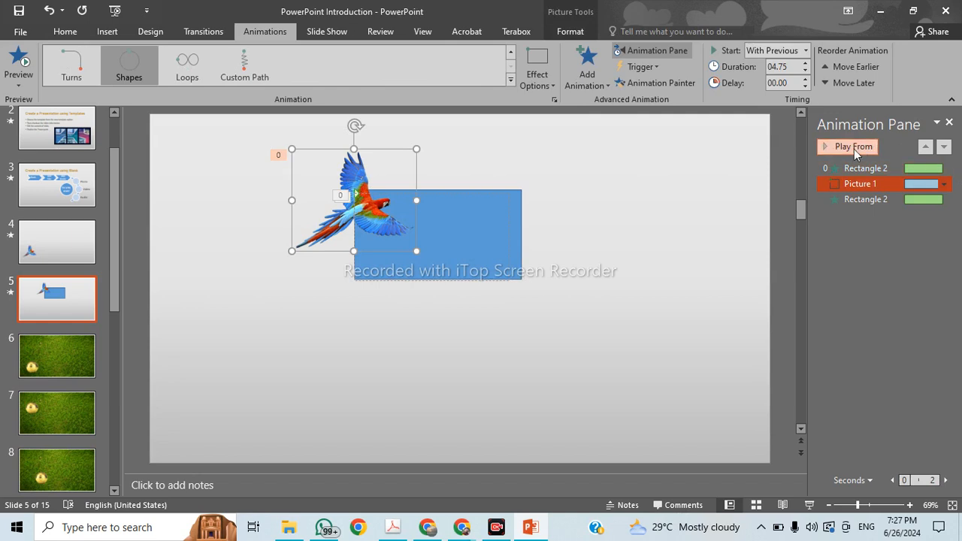
pyautogui.click(853, 148)
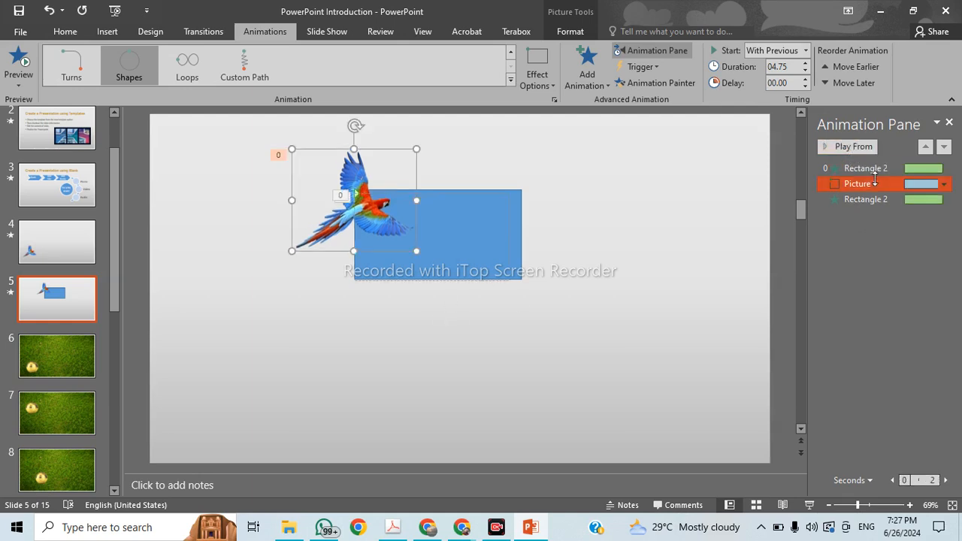
# Set the parrot picture's motion path on slide 5 to start After Previous
pyautogui.click(880, 184)
pyautogui.click(944, 184)
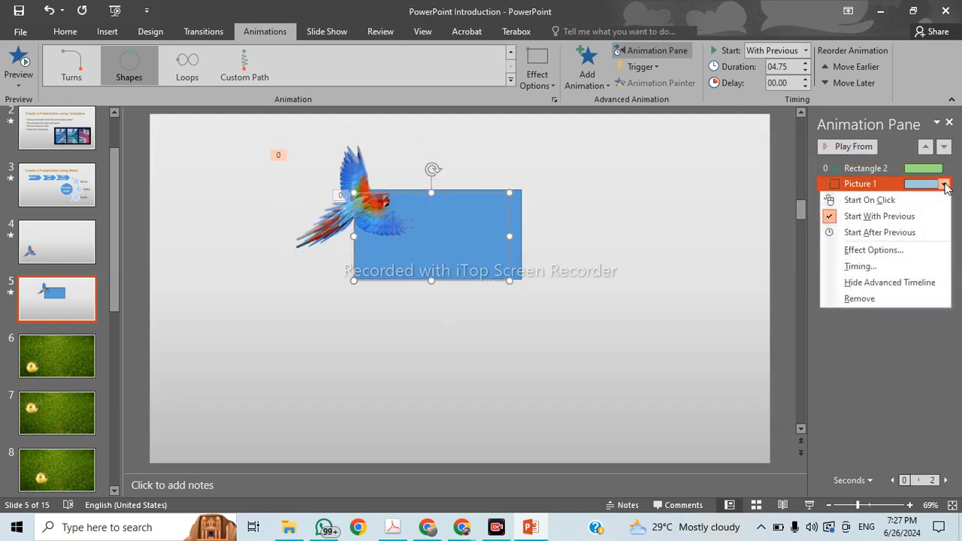
pyautogui.click(901, 234)
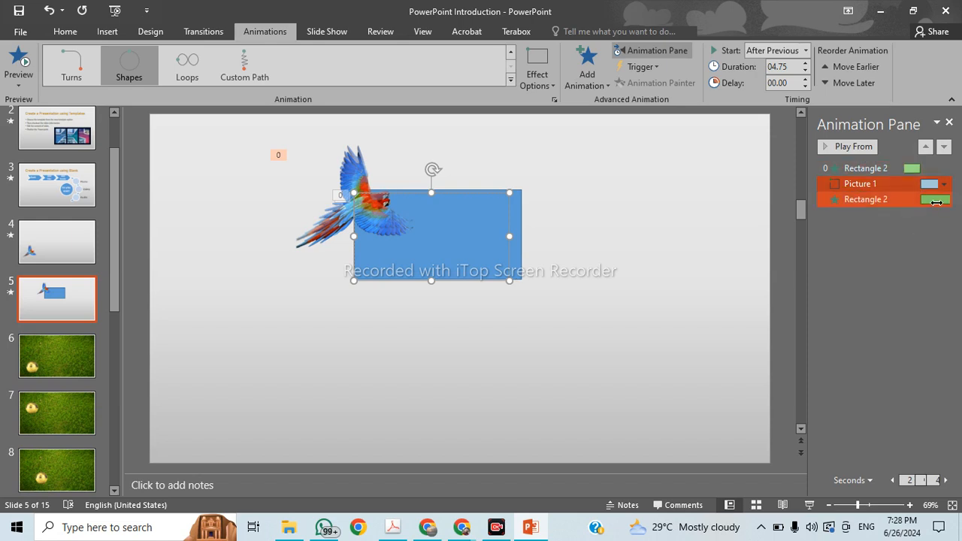
# Set the parrot picture's motion path to start On Click and preview the animations from it
pyautogui.click(932, 184)
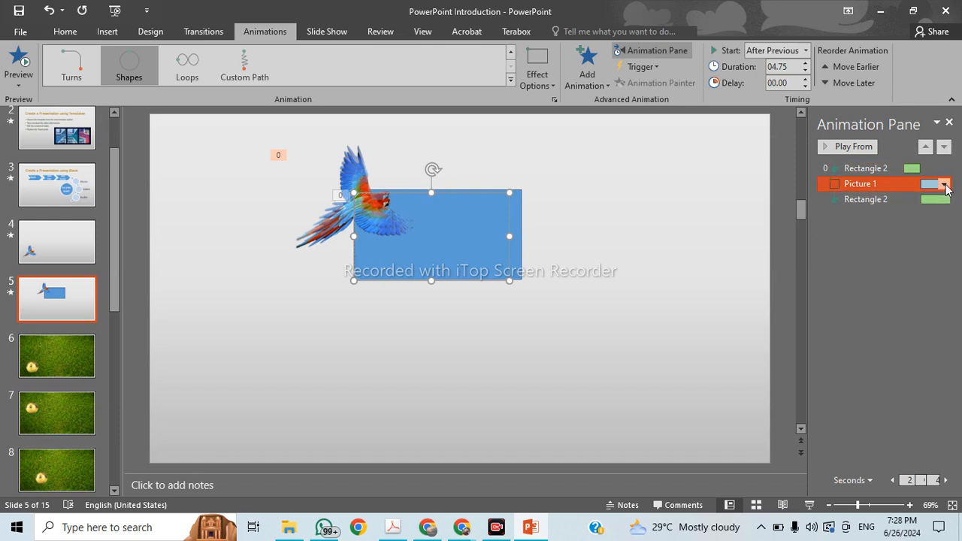
pyautogui.click(945, 184)
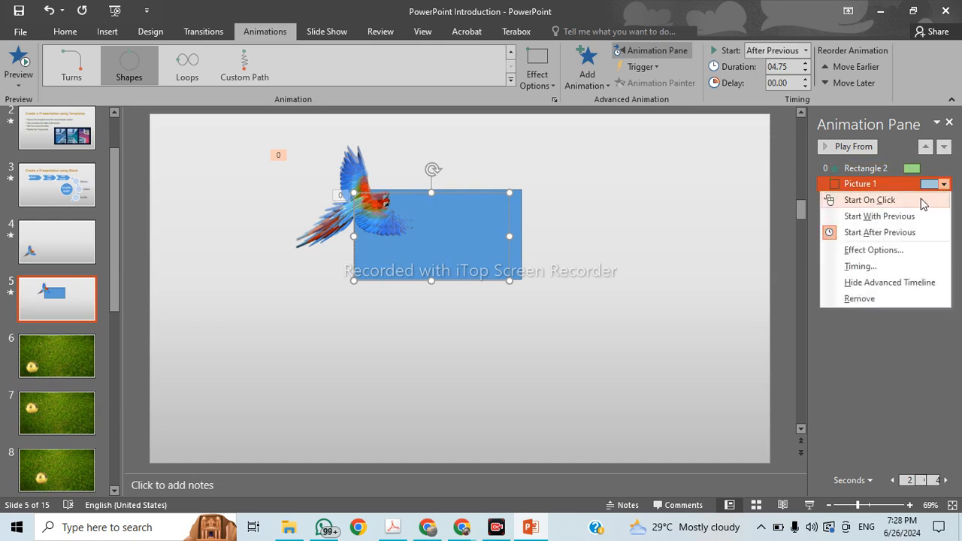
pyautogui.click(922, 202)
pyautogui.click(847, 147)
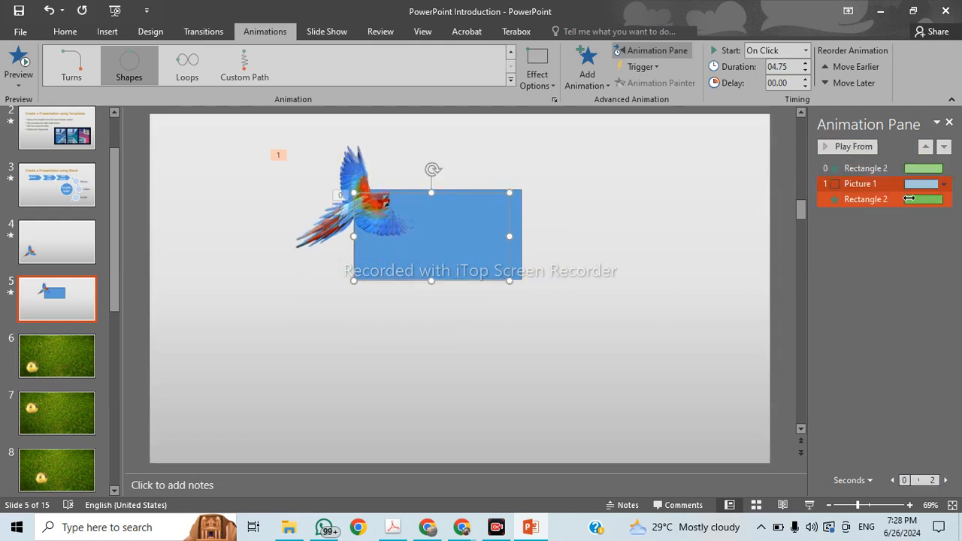
# Look over the timing options of the parrot picture's Square motion path
pyautogui.click(943, 184)
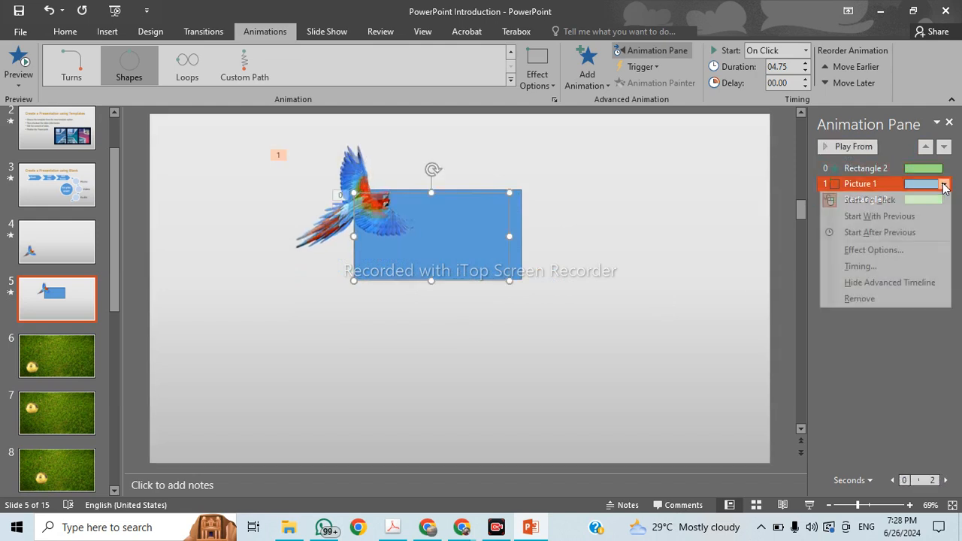
pyautogui.click(907, 266)
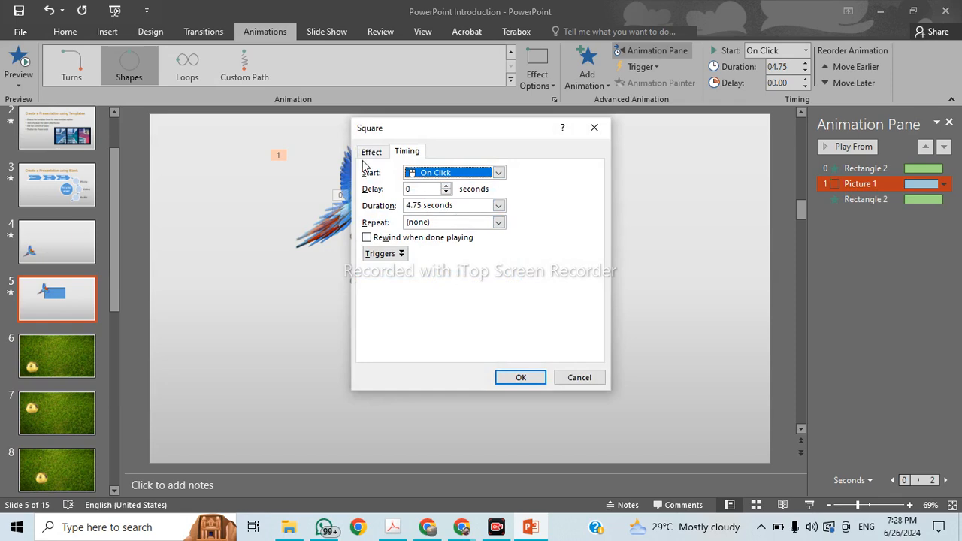
pyautogui.click(594, 378)
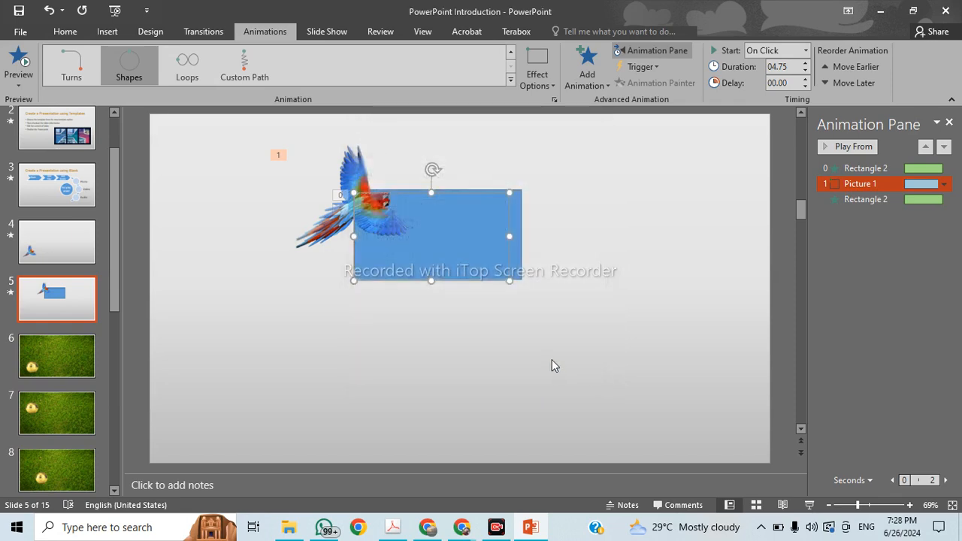
# Insert a new blank slide directly after slide 5
pyautogui.click(79, 195)
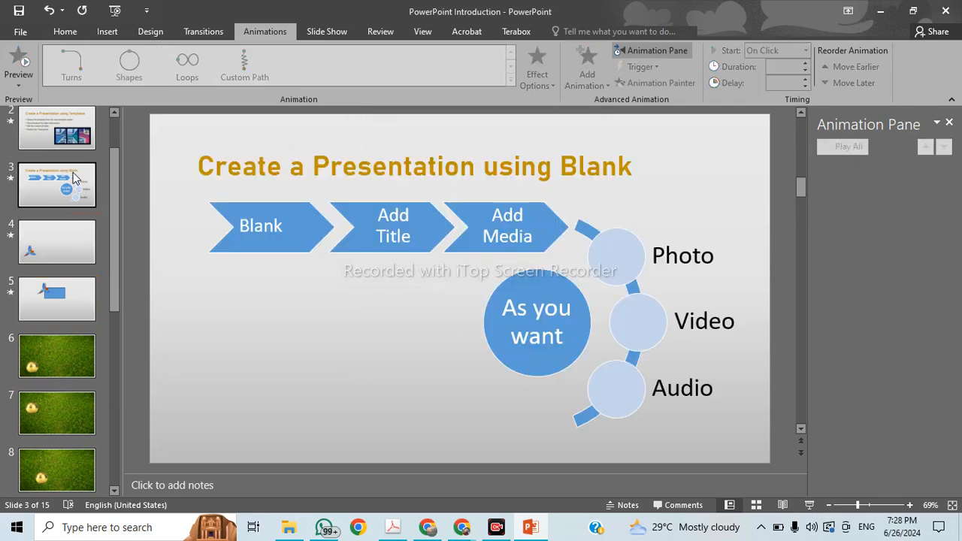
pyautogui.click(71, 252)
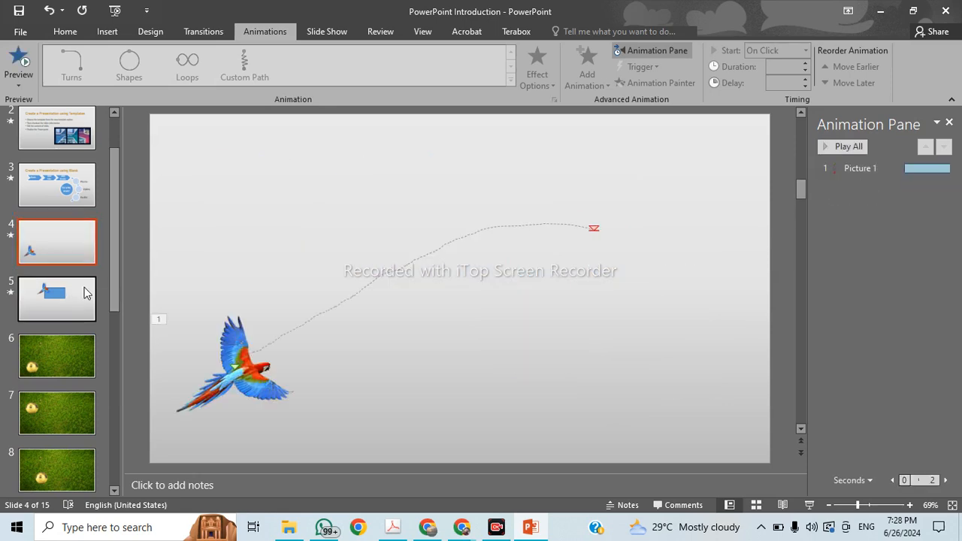
pyautogui.click(89, 315)
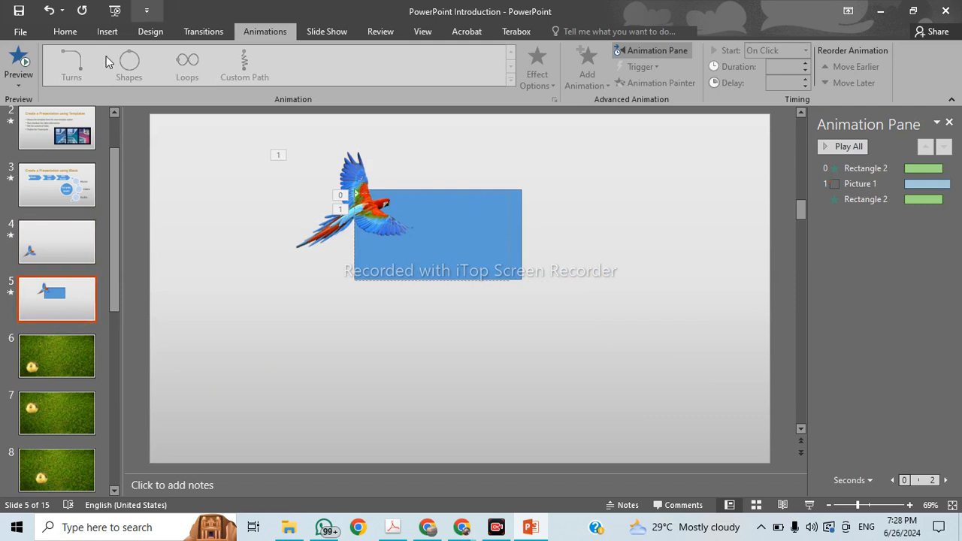
pyautogui.click(65, 32)
pyautogui.click(126, 61)
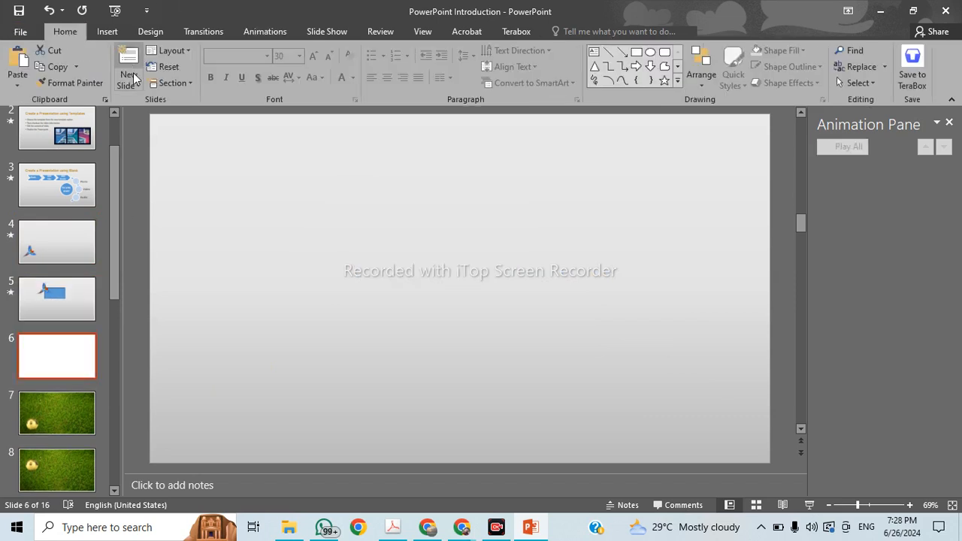
# Copy the parrot picture from slide 4 and paste it onto the new slide 6
pyautogui.click(46, 283)
pyautogui.click(44, 232)
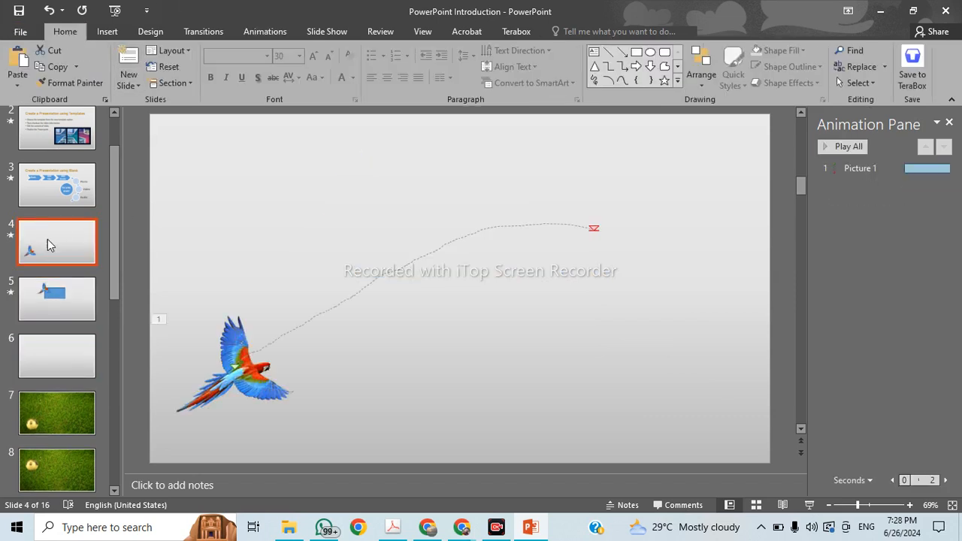
pyautogui.click(232, 381)
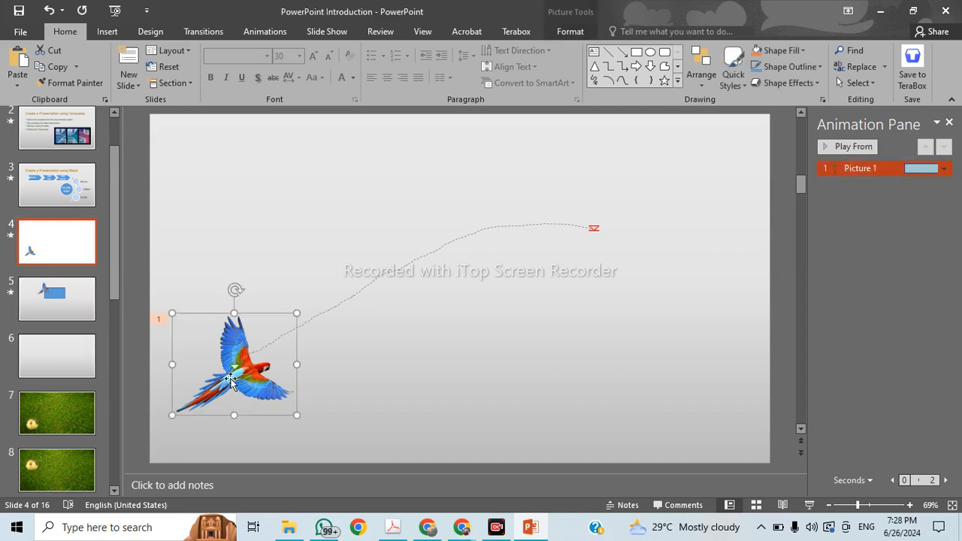
pyautogui.hotkey('ctrl', 'c')
pyautogui.click(64, 349)
pyautogui.hotkey('ctrl', 'v')
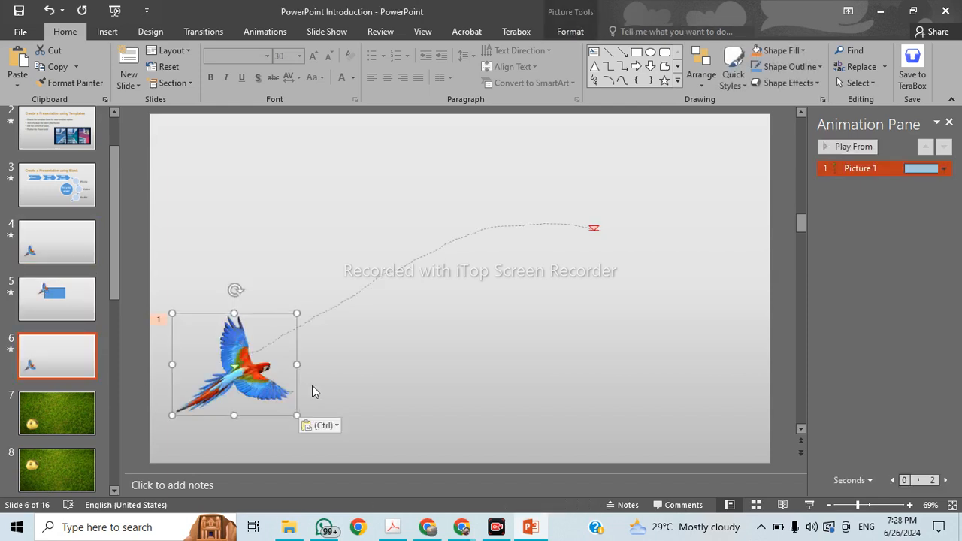
# Delete the motion path of the pasted parrot picture on slide 6 and shift the picture slightly
pyautogui.click(346, 302)
pyautogui.press('Delete')
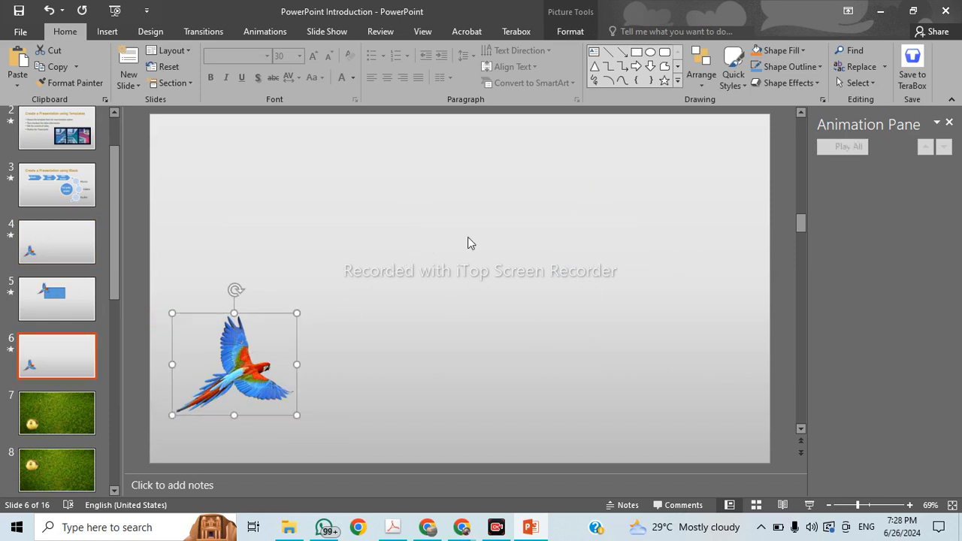
pyautogui.moveTo(248, 372)
pyautogui.mouseDown()
pyautogui.moveTo(258, 348)
pyautogui.moveTo(253, 377)
pyautogui.mouseUp()
# Add a Fly In entrance animation to the parrot picture on slide 6
pyautogui.click(106, 31)
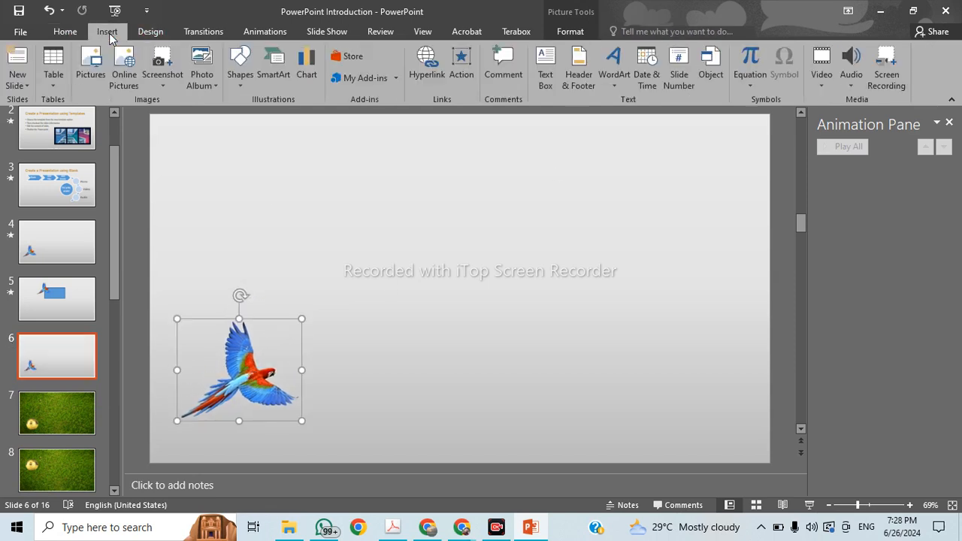
pyautogui.click(263, 31)
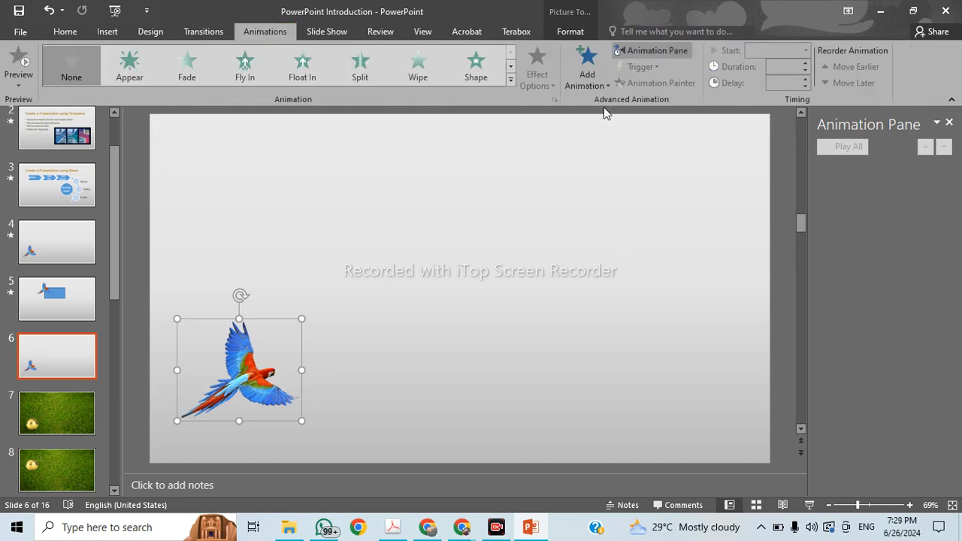
pyautogui.click(587, 83)
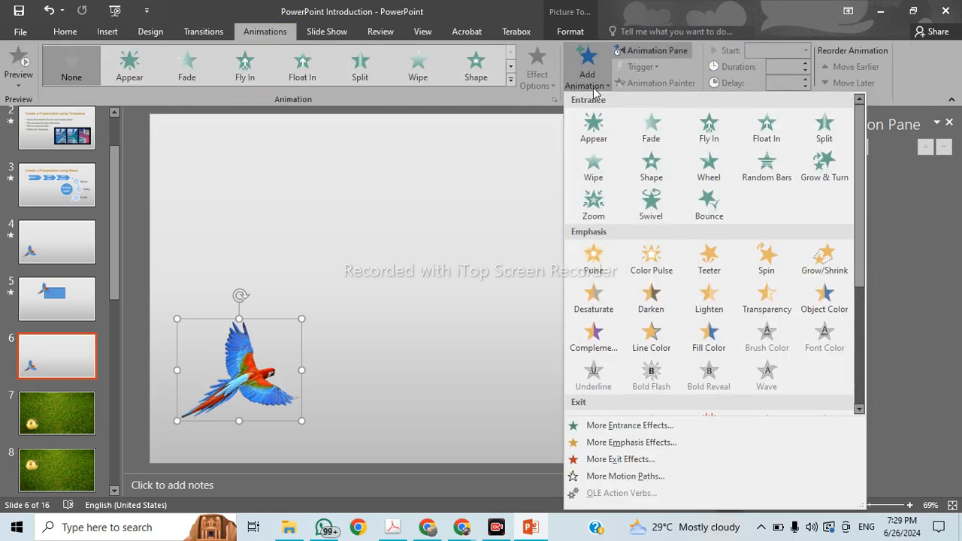
pyautogui.click(711, 143)
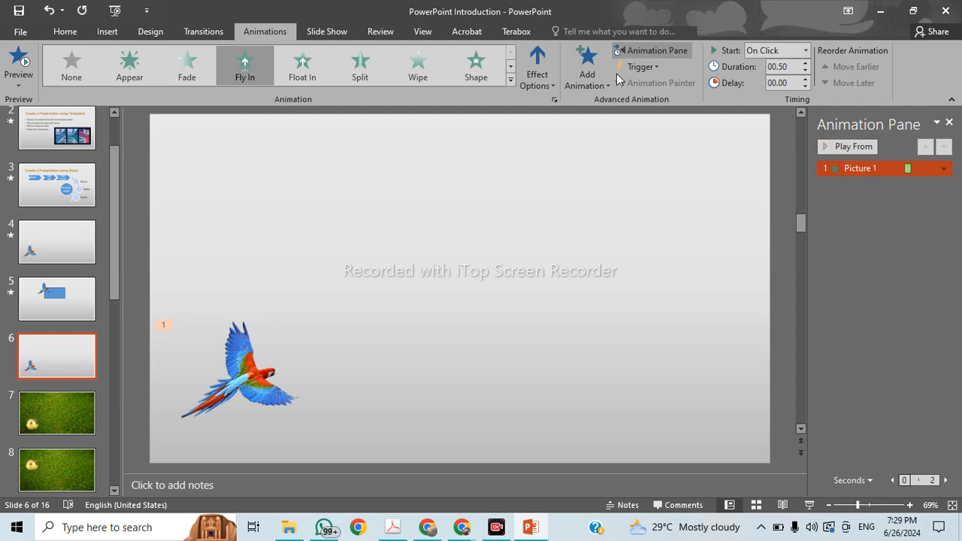
# Add a Grow/Shrink emphasis animation to the parrot picture and move the picture to the middle of the slide
pyautogui.click(594, 79)
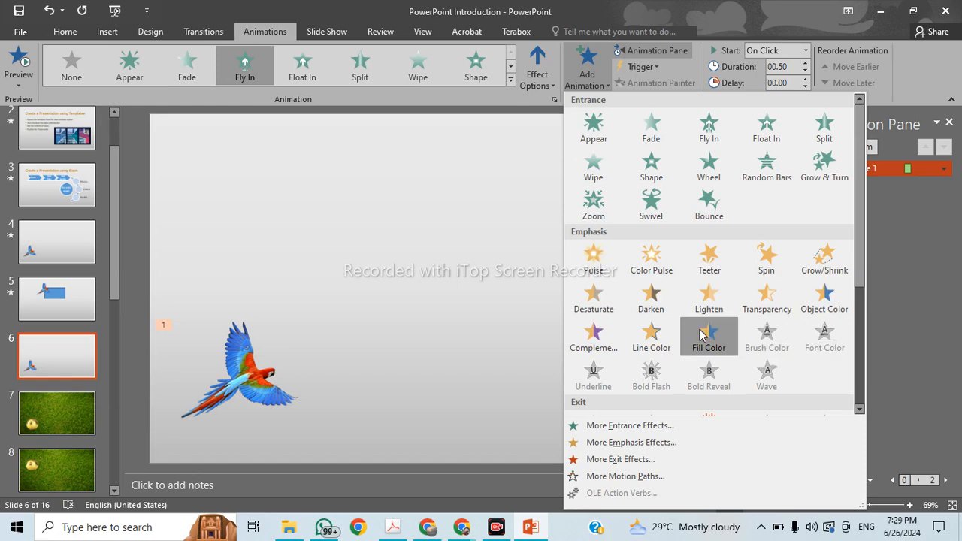
pyautogui.click(824, 259)
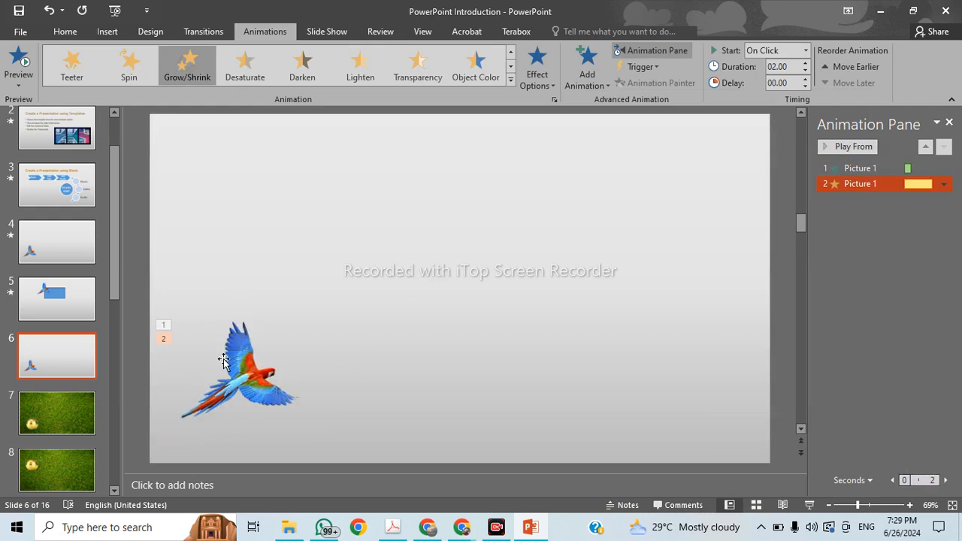
pyautogui.moveTo(237, 378); pyautogui.dragTo(441, 273)
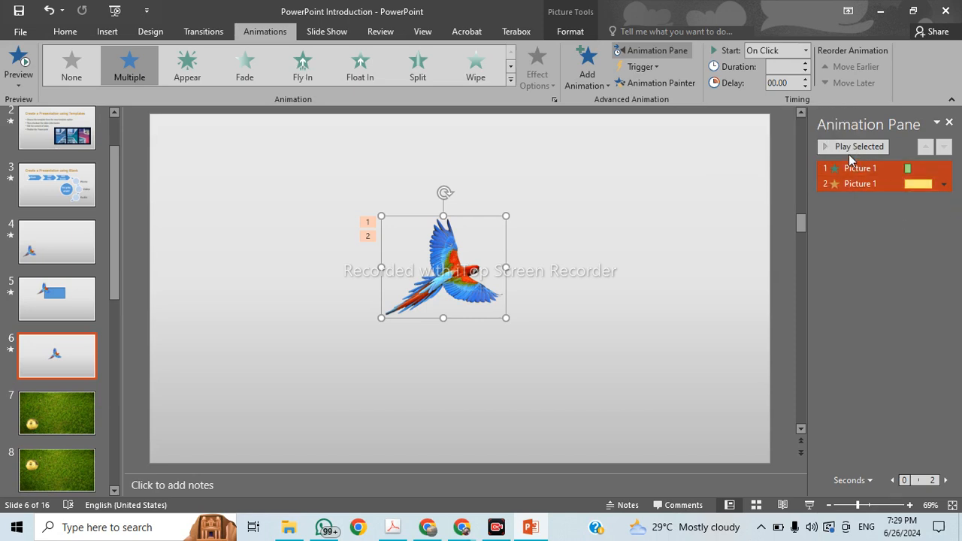
# Check the timing of the Fly In and Grow/Shrink animations and play slide 6 as a slide show
pyautogui.click(366, 223)
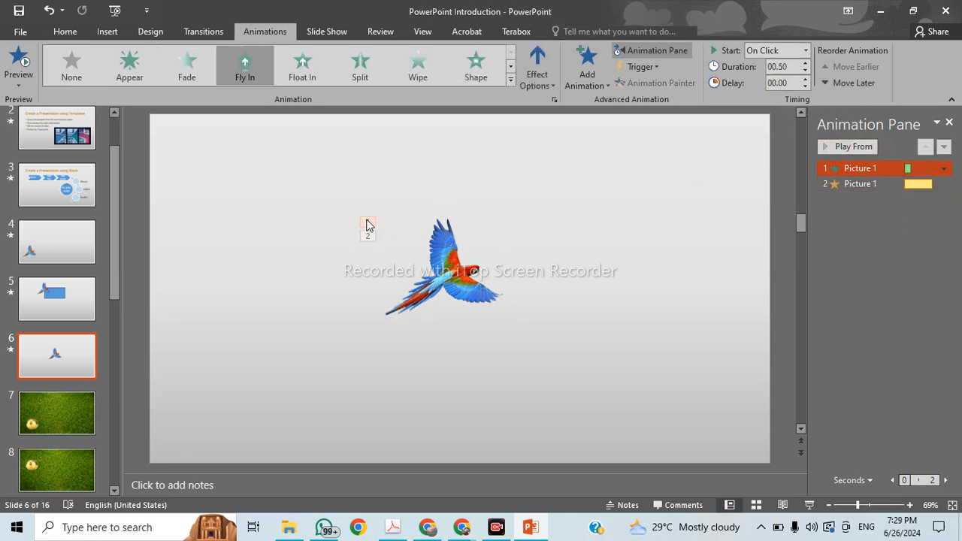
pyautogui.click(369, 238)
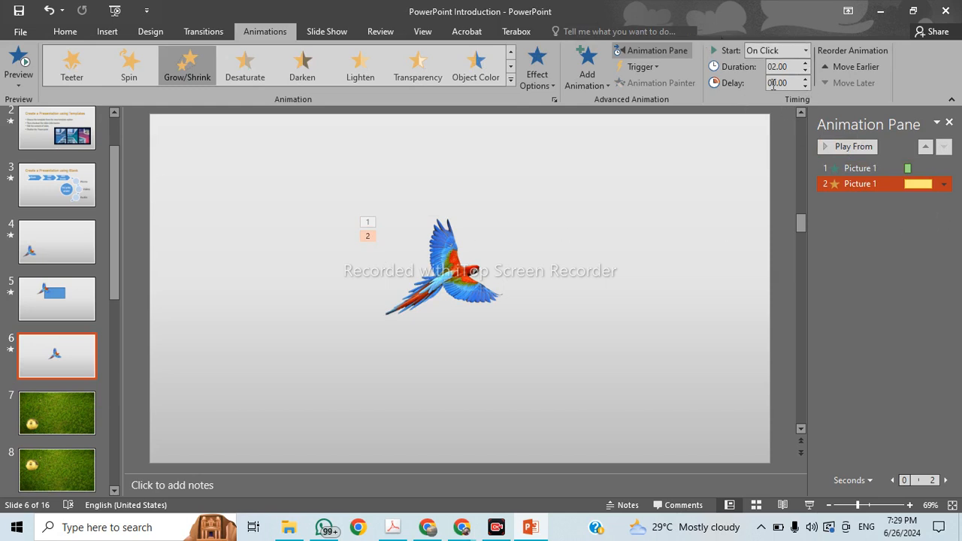
pyautogui.click(367, 222)
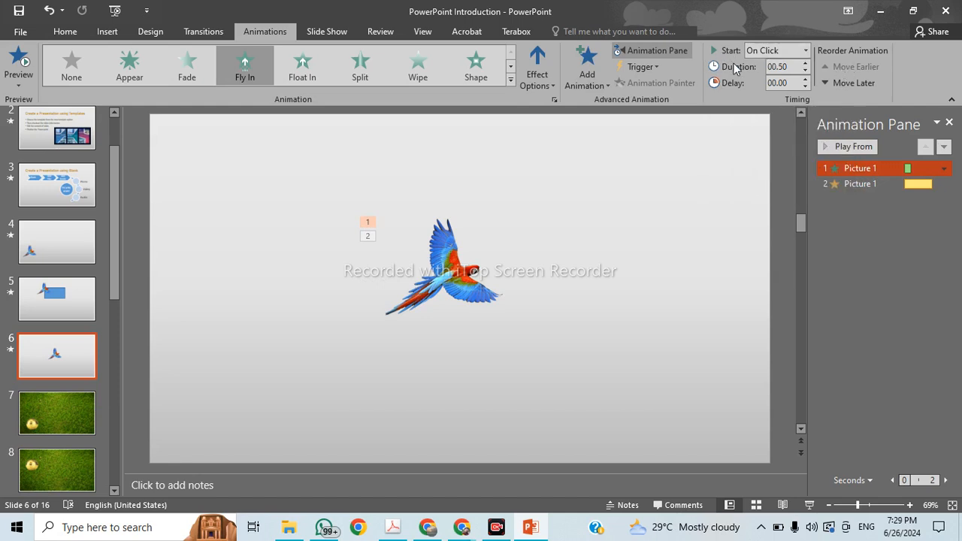
pyautogui.click(809, 506)
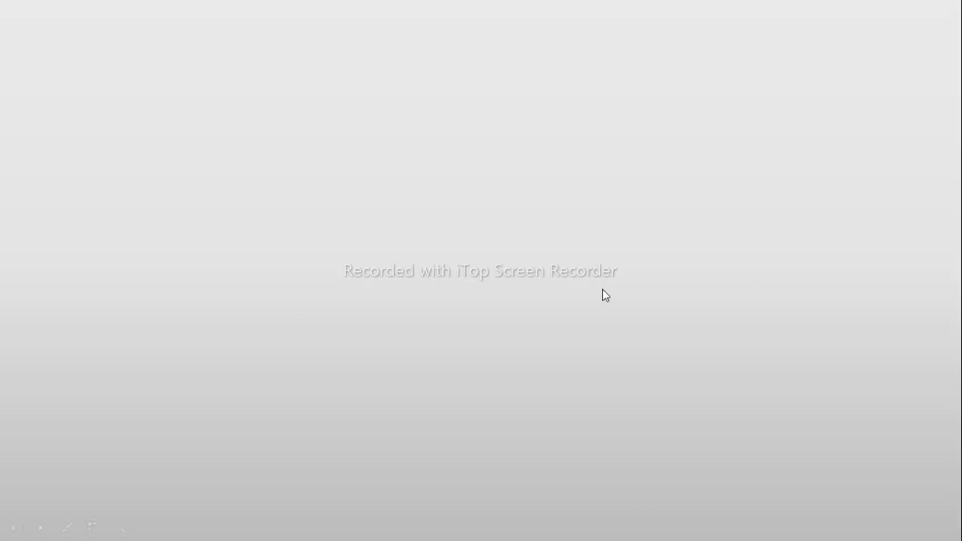
pyautogui.click(602, 288)
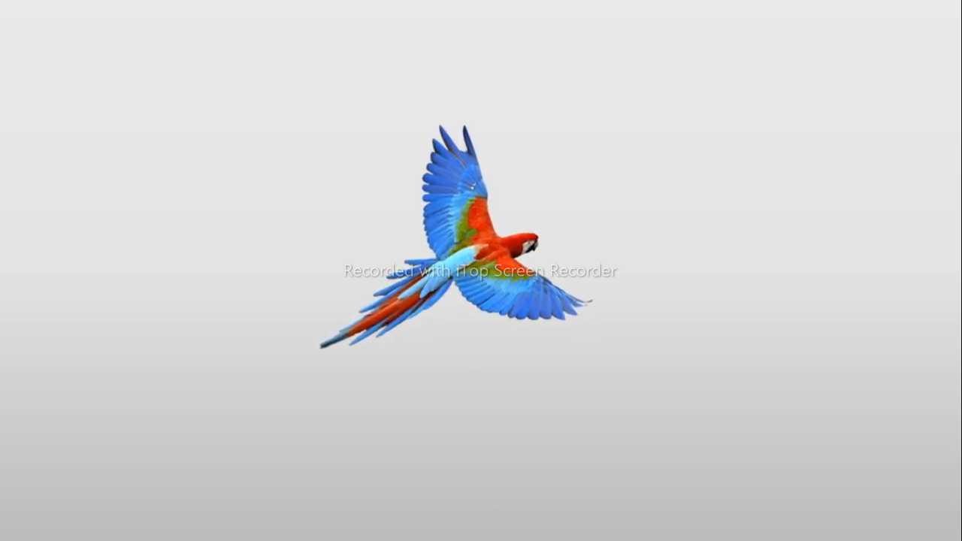
pyautogui.press('Escape')
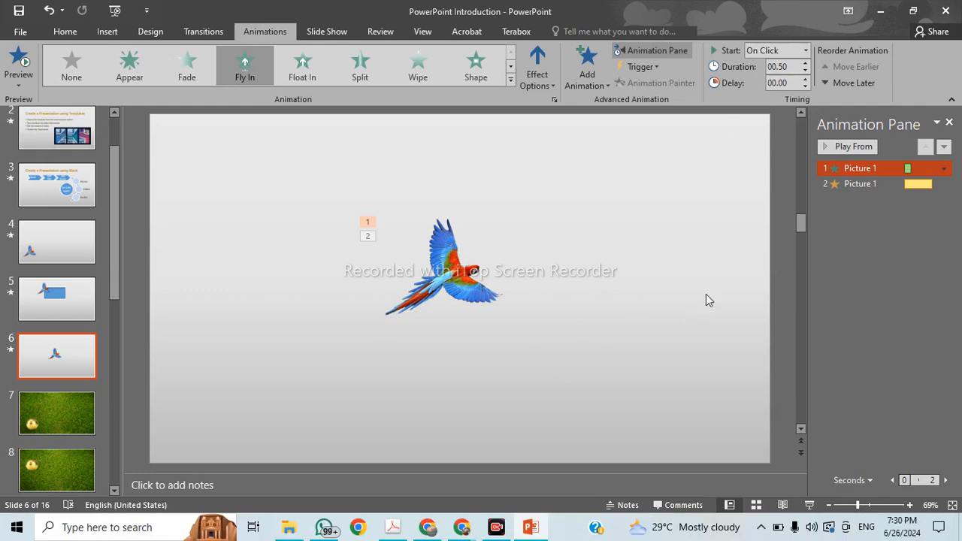
# Set the parrot's Fly In animation to start With Previous and check it in the slide show
pyautogui.click(807, 50)
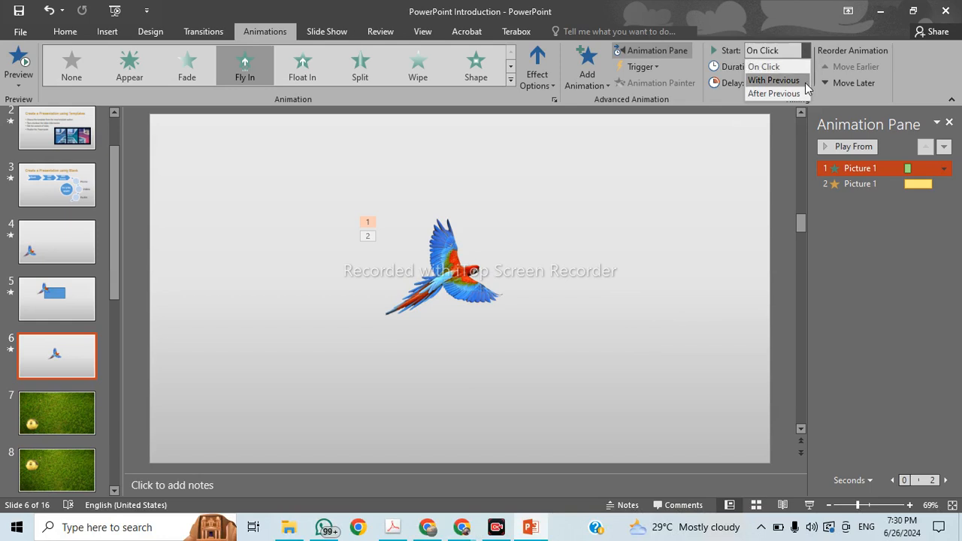
pyautogui.click(800, 81)
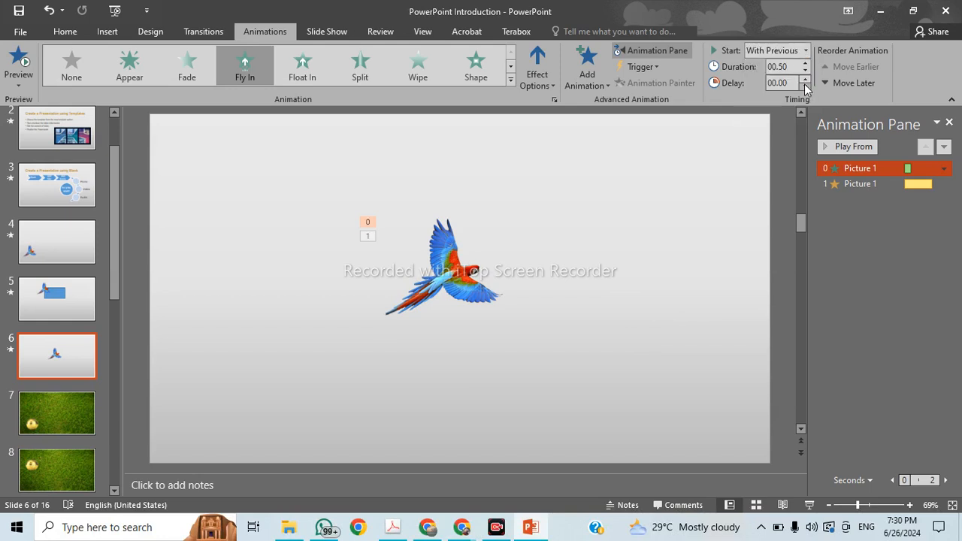
pyautogui.click(808, 505)
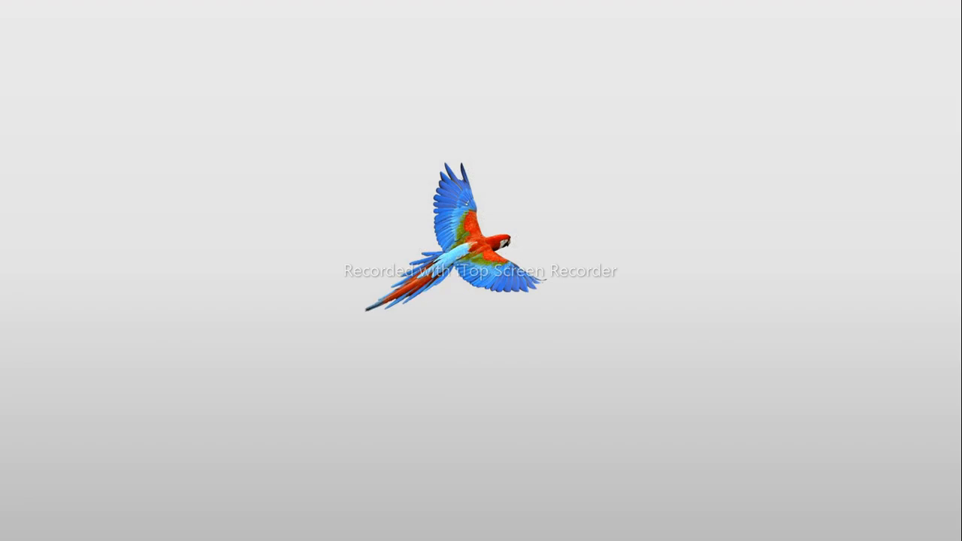
pyautogui.press('Escape')
# Set the parrot's Fly In animation to start After Previous and play slide 6 as a slide show
pyautogui.click(803, 51)
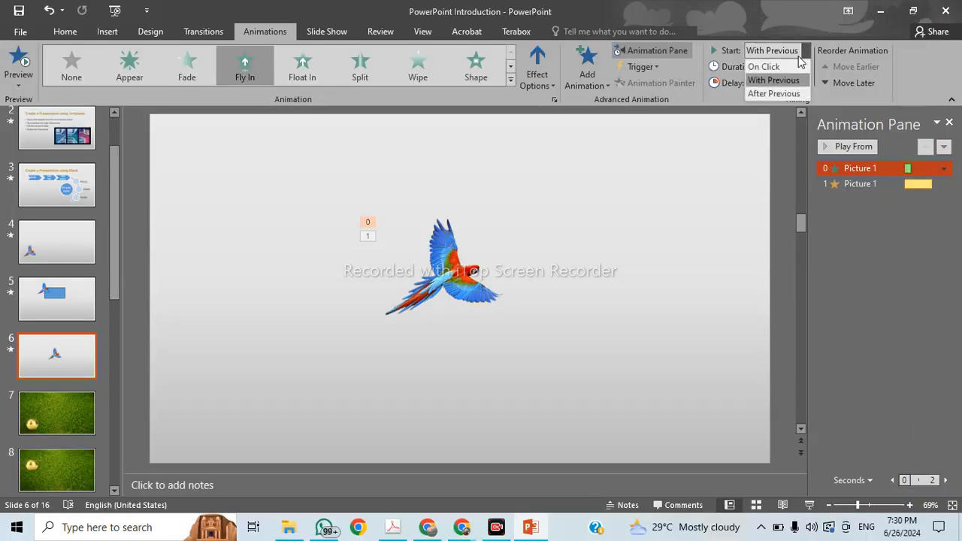
pyautogui.click(773, 93)
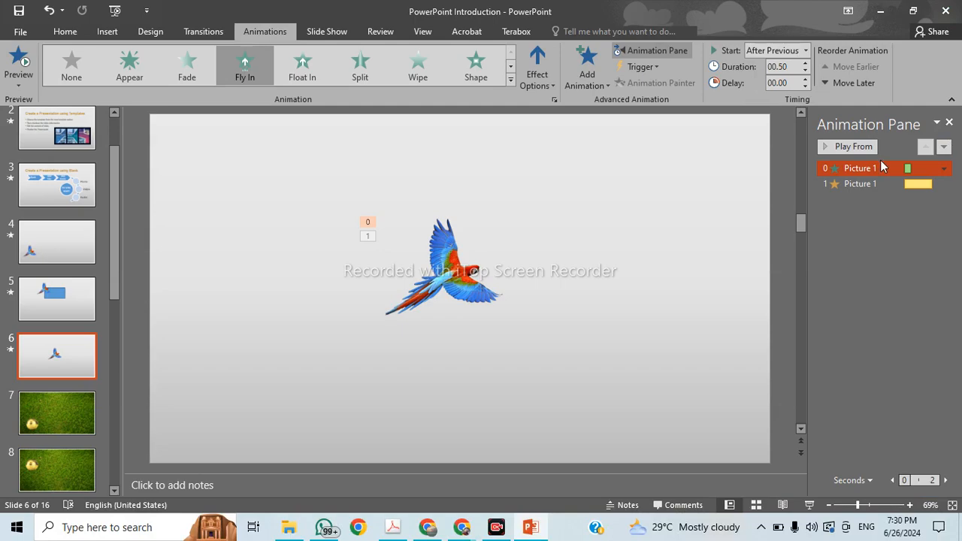
pyautogui.click(809, 505)
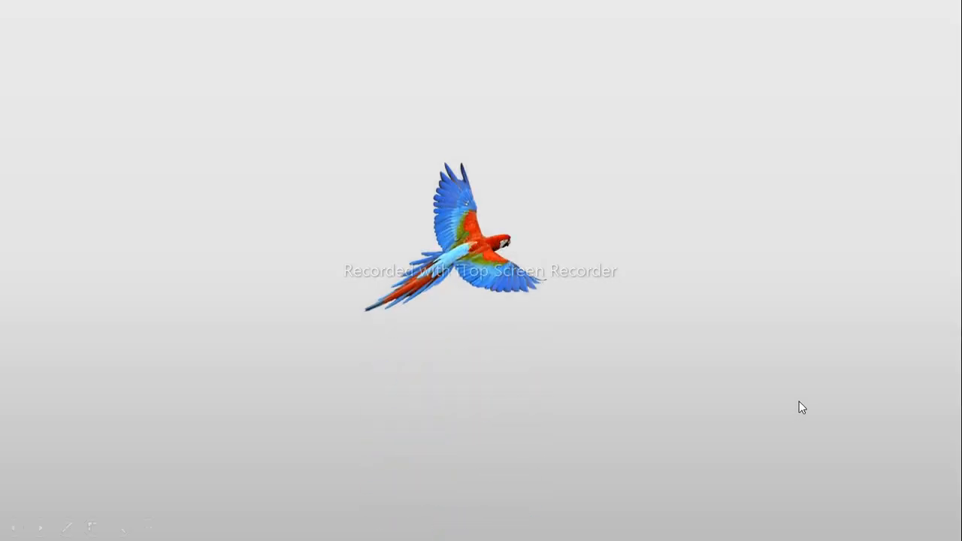
# Duplicate the animated parrot picture on slide 6 and move the copy to the lower right of the original
pyautogui.press('Escape')
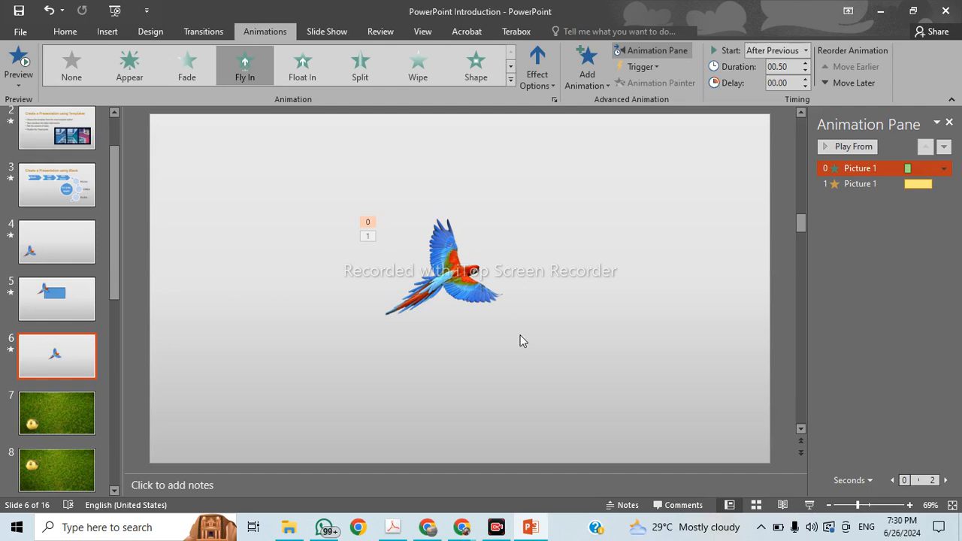
pyautogui.click(430, 291)
pyautogui.hotkey('ctrl', 'c')
pyautogui.hotkey('ctrl', 'v')
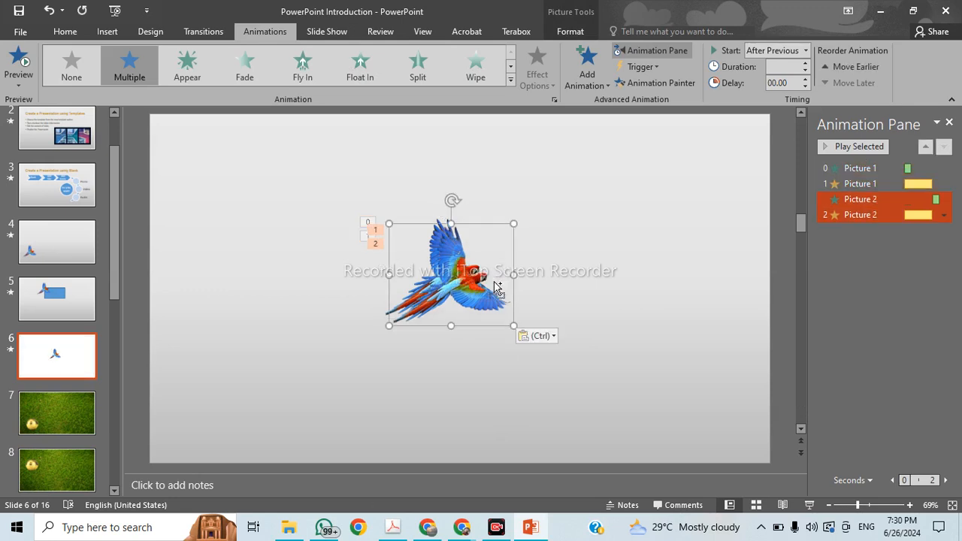
pyautogui.moveTo(470, 286); pyautogui.dragTo(571, 337)
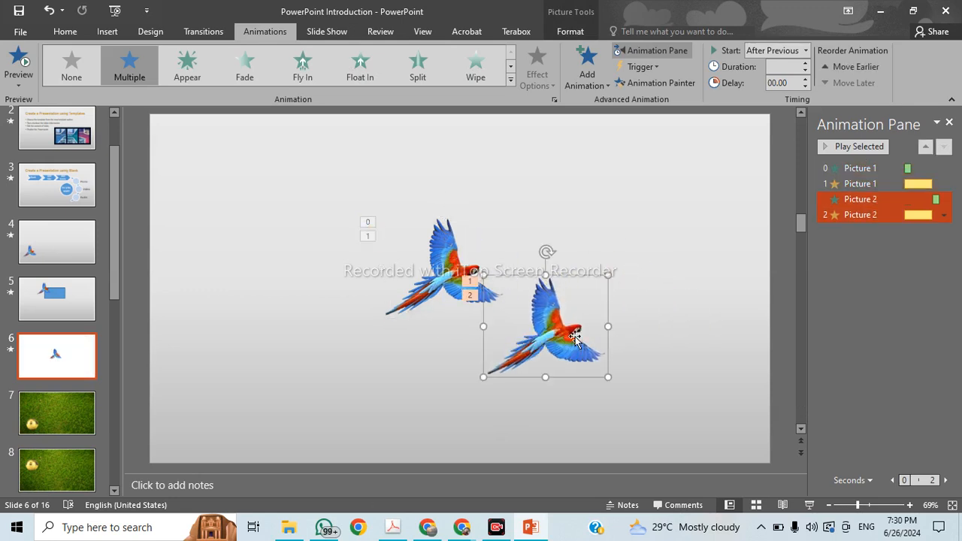
pyautogui.click(449, 294)
pyautogui.click(562, 343)
pyautogui.moveTo(562, 344); pyautogui.dragTo(641, 356)
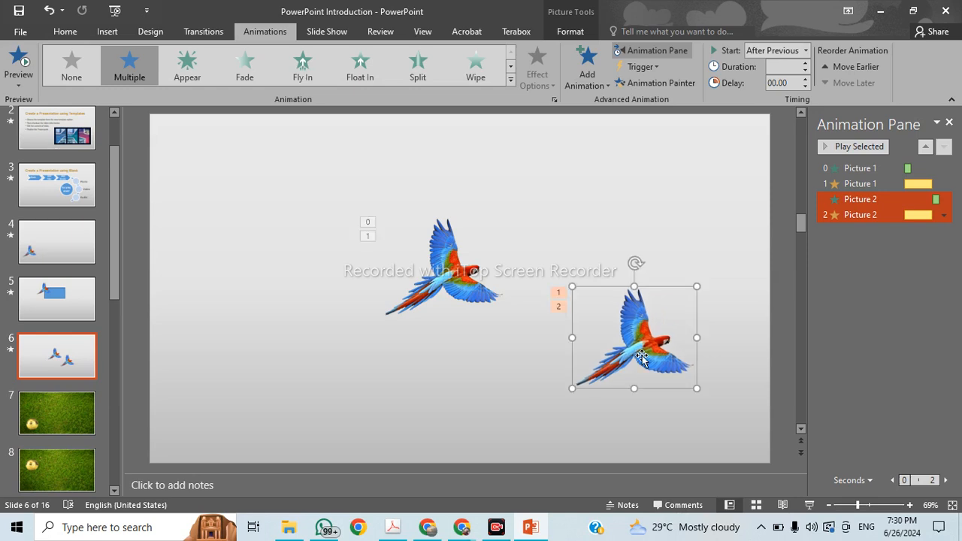
# Compare the animation entries of both parrots and play slide 6 as a slide show
pyautogui.click(436, 278)
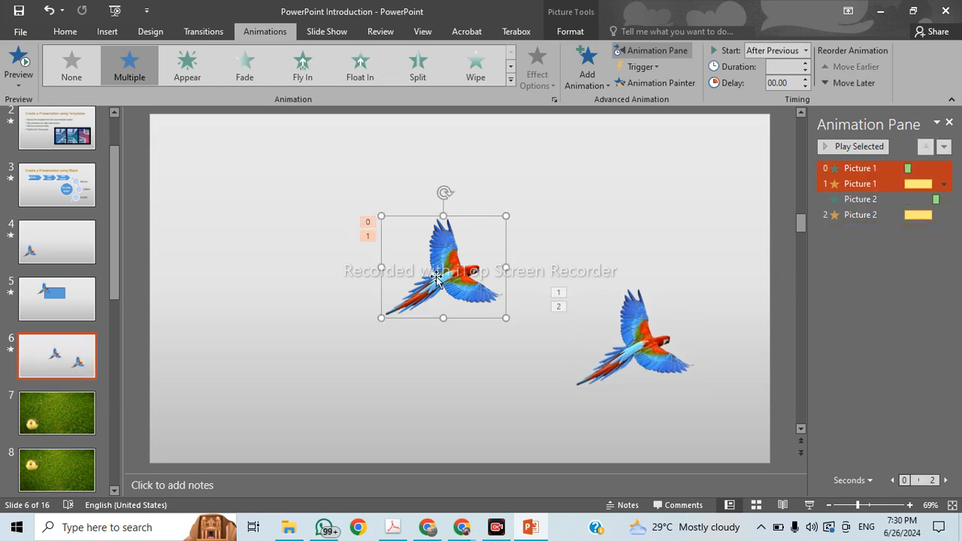
pyautogui.click(628, 341)
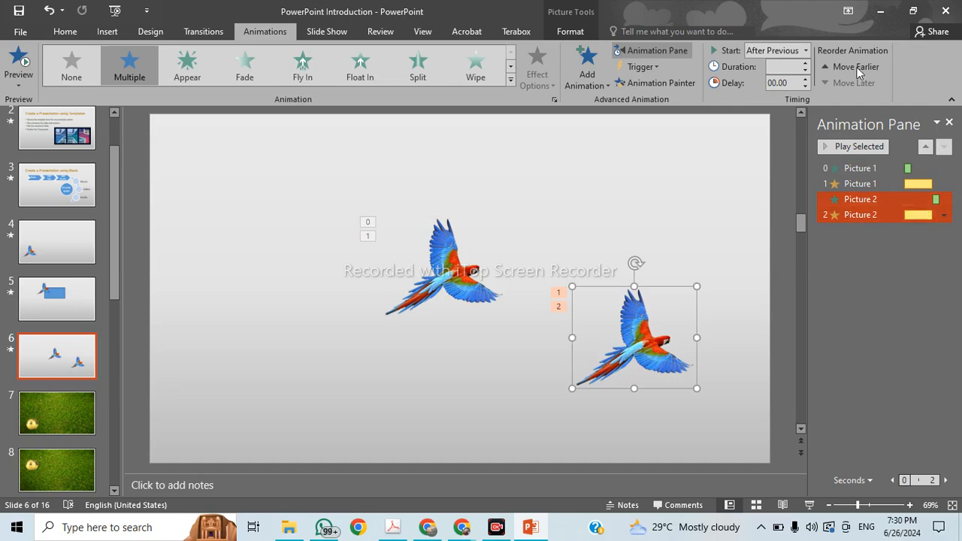
pyautogui.click(809, 505)
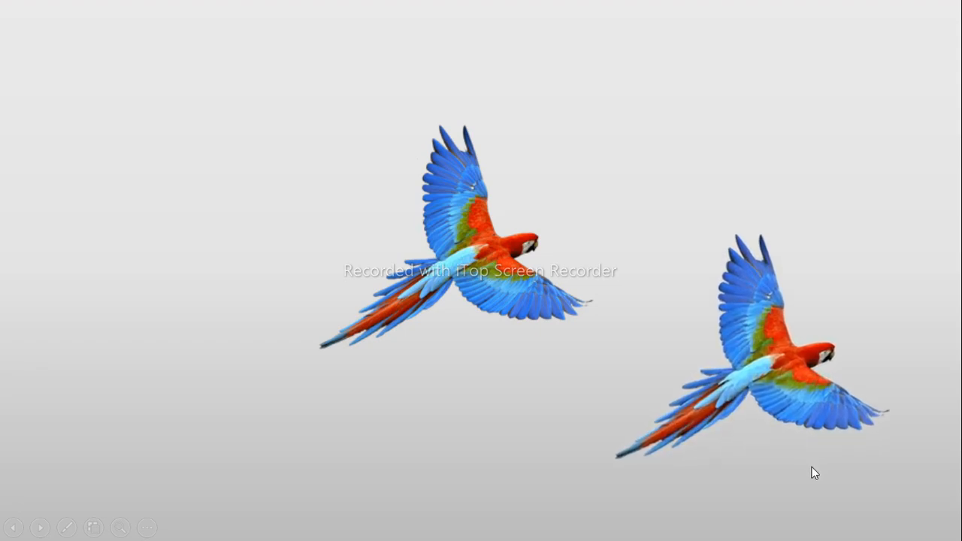
pyautogui.press('Escape')
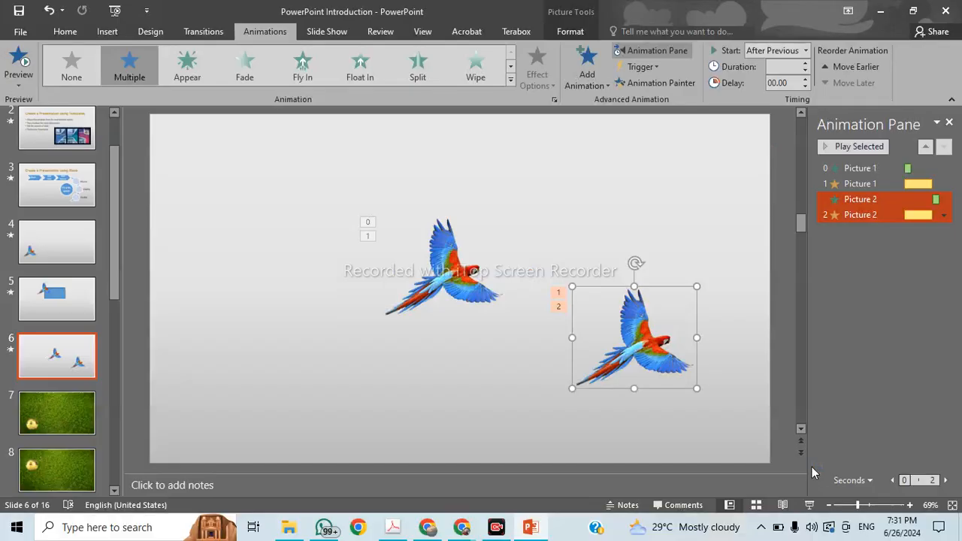
# Set the second parrot's Fly In animation to start On Click and check it in the slide show
pyautogui.click(557, 294)
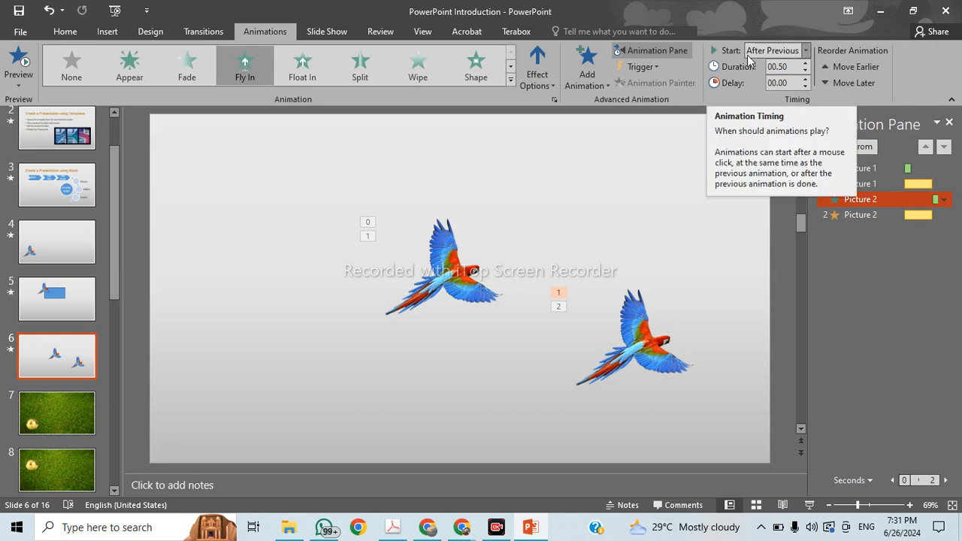
pyautogui.click(807, 51)
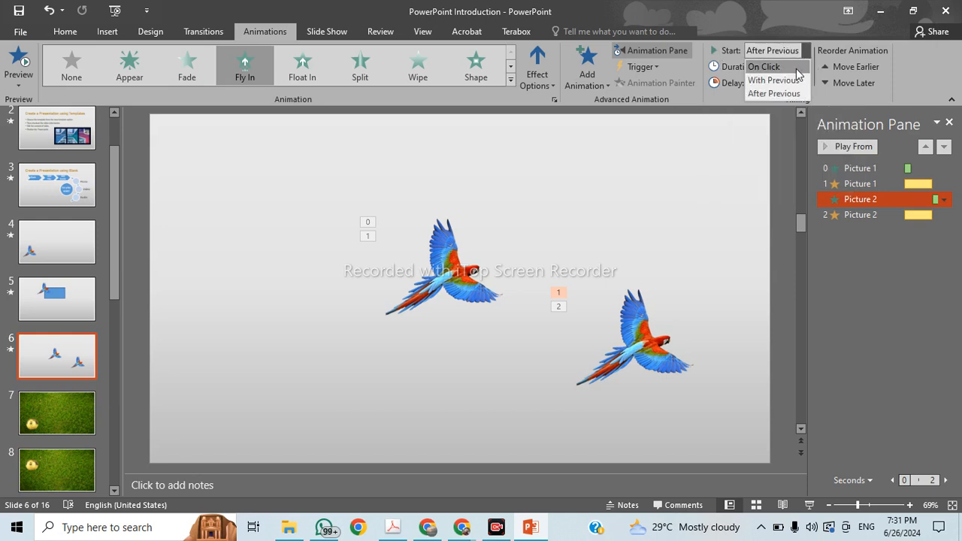
pyautogui.click(796, 69)
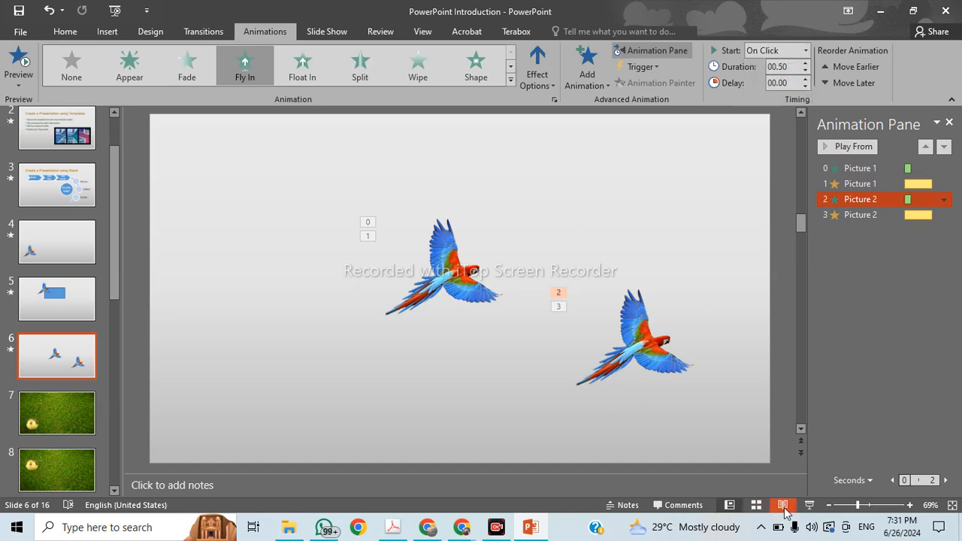
pyautogui.click(809, 505)
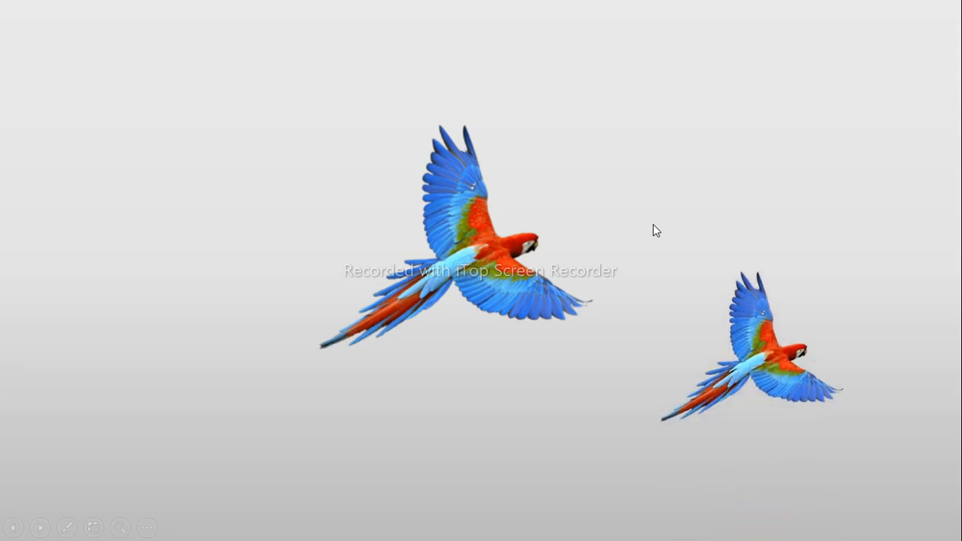
pyautogui.press('Escape')
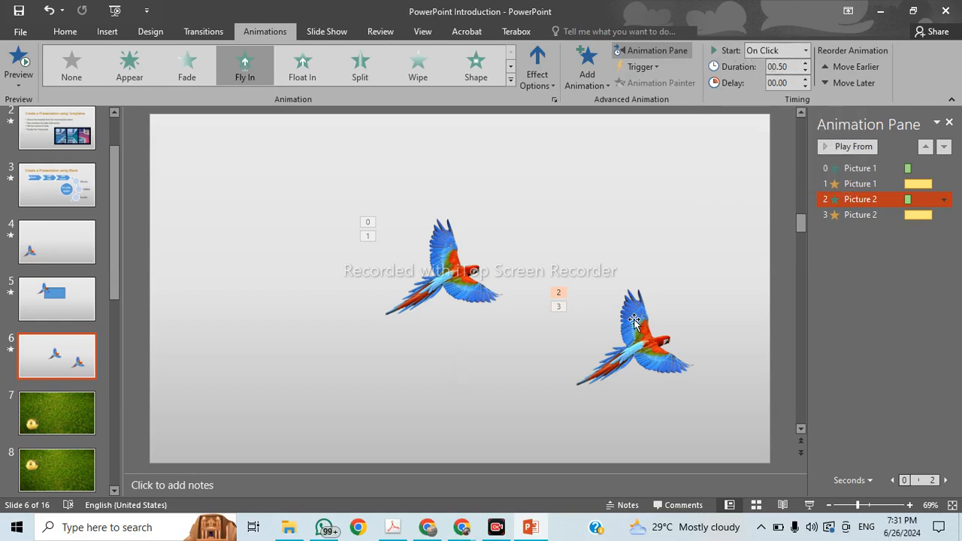
# Set the delay of the second parrot's Fly In animation to 01.00 and play slide 6 as a slide show
pyautogui.click(805, 78)
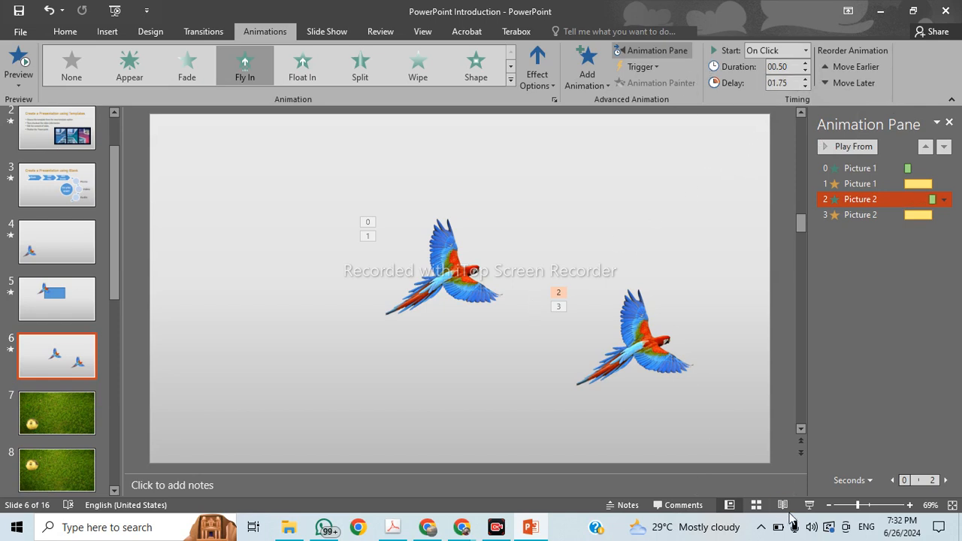
pyautogui.click(805, 86)
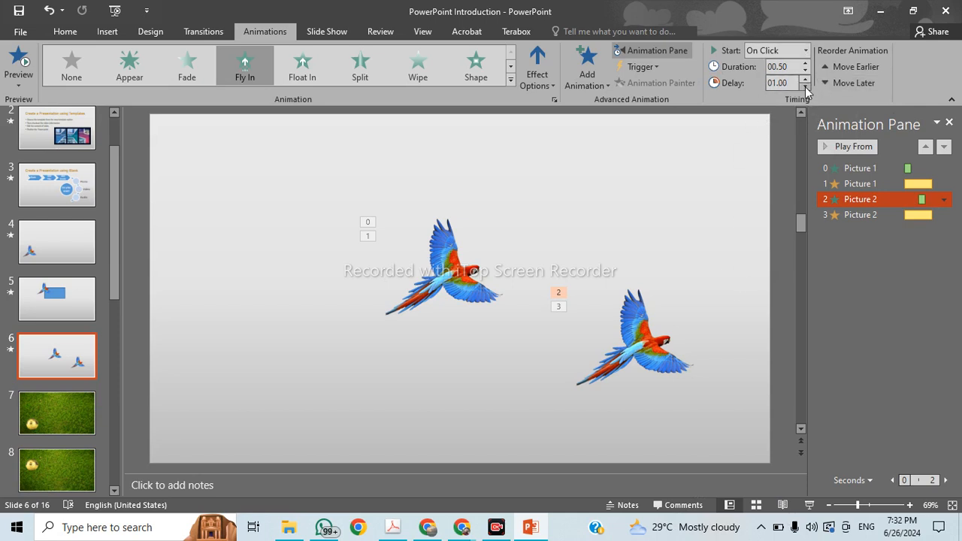
pyautogui.click(810, 505)
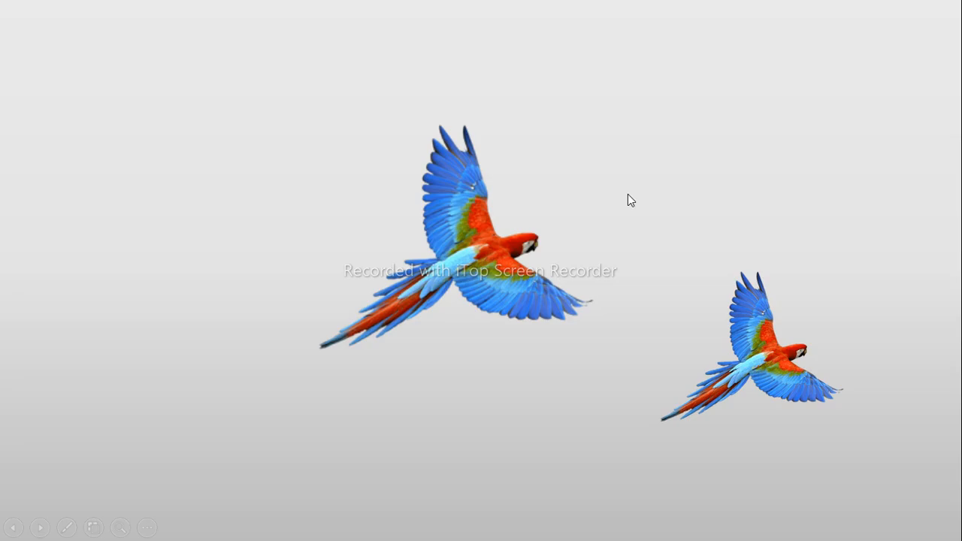
pyautogui.press('Escape')
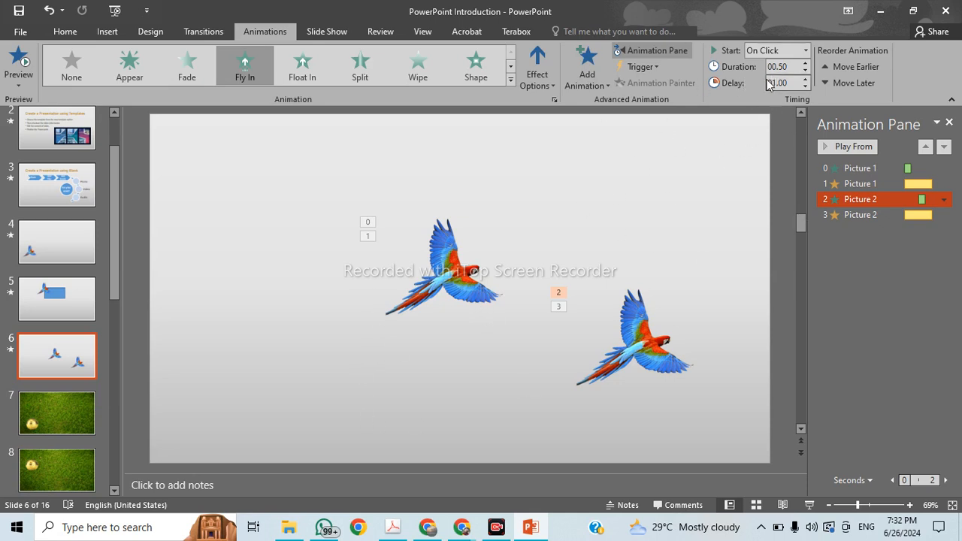
# Check which objects can trigger the second parrot's Fly In animation on click
pyautogui.keyDown('ctrl'); pyautogui.click(860, 168); pyautogui.keyUp('ctrl')
pyautogui.click(872, 198)
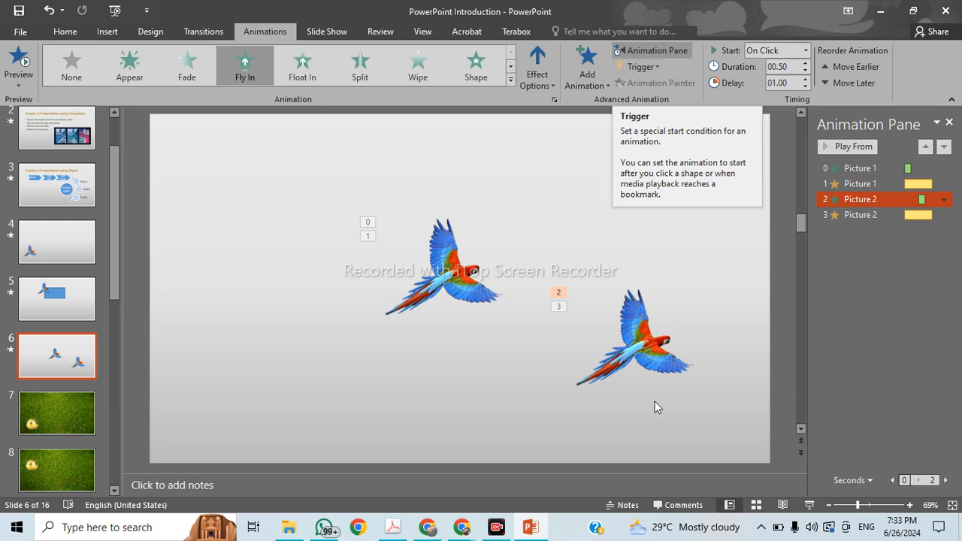
pyautogui.click(655, 66)
pyautogui.moveTo(669, 92)
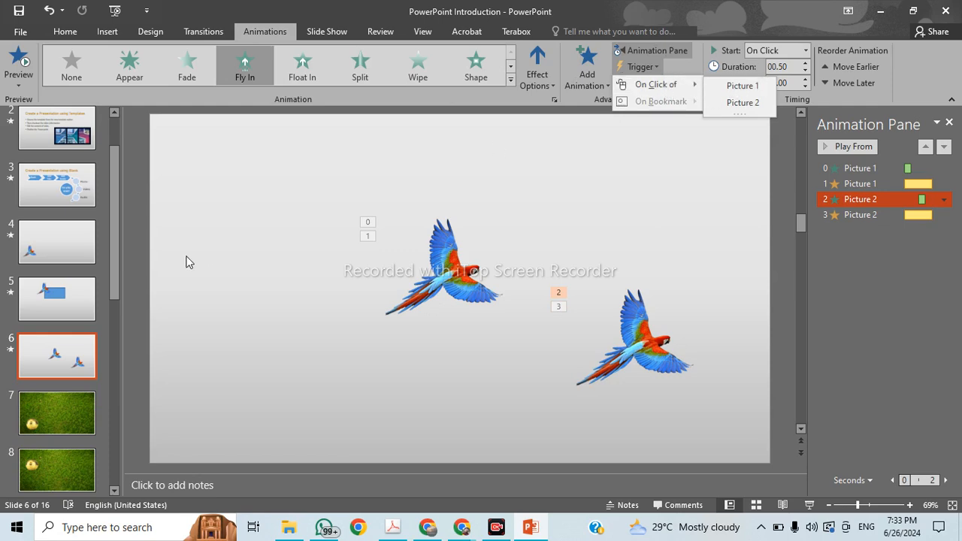
# Insert a Forward or Next action button about 1.05" high and 1.3" wide, cancel its action settings, and place it above the second parrot
pyautogui.click(105, 31)
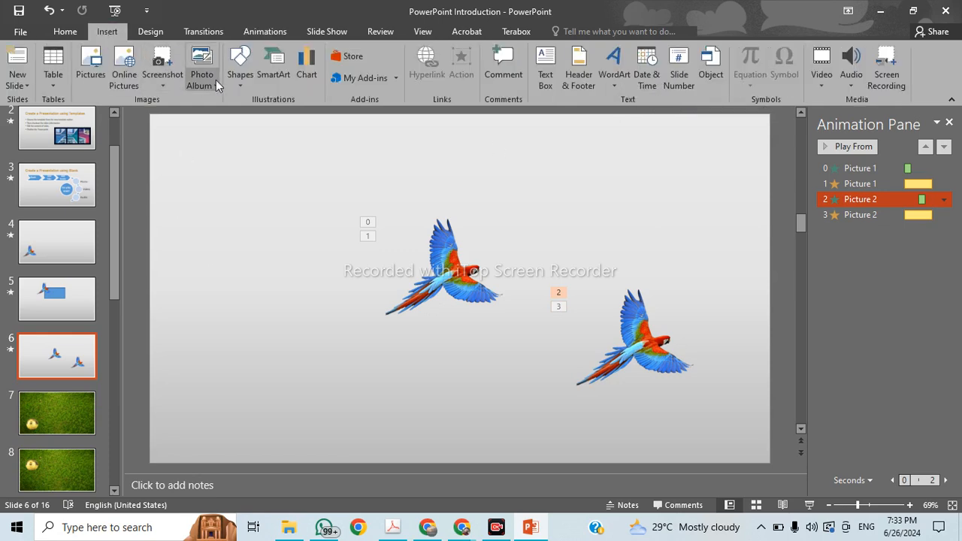
pyautogui.click(241, 71)
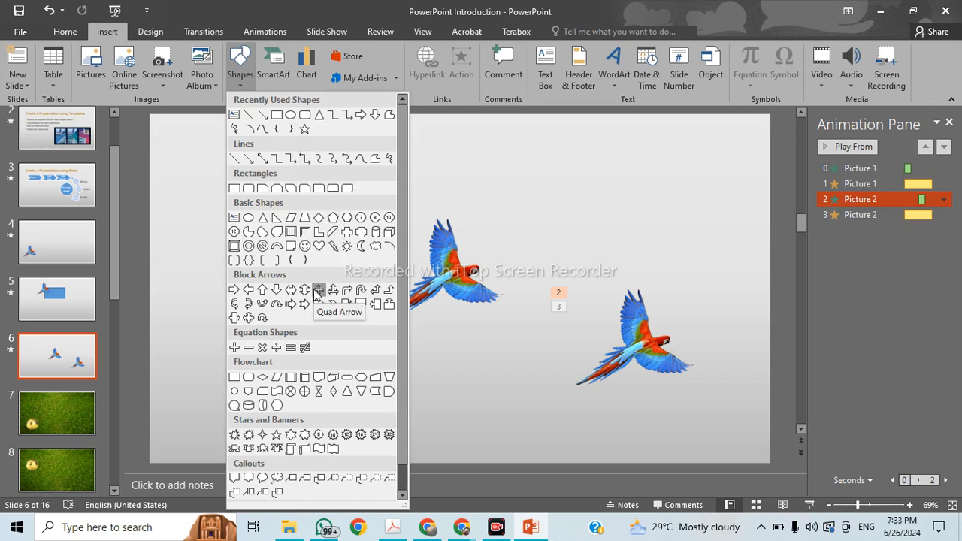
pyautogui.scroll(-1, 316, 293)
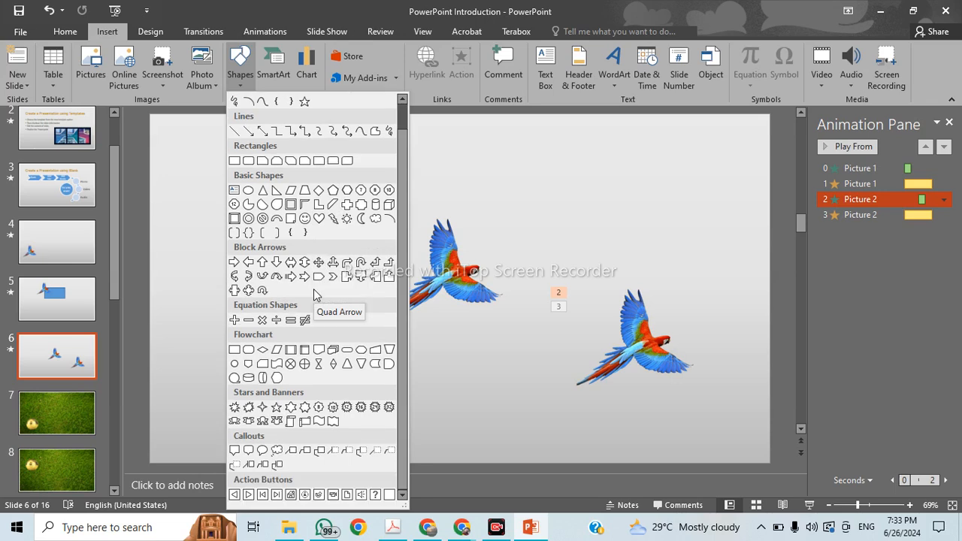
pyautogui.click(249, 495)
pyautogui.moveTo(339, 373)
pyautogui.mouseDown()
pyautogui.moveTo(423, 399)
pyautogui.moveTo(390, 420)
pyautogui.moveTo(400, 422)
pyautogui.mouseUp()
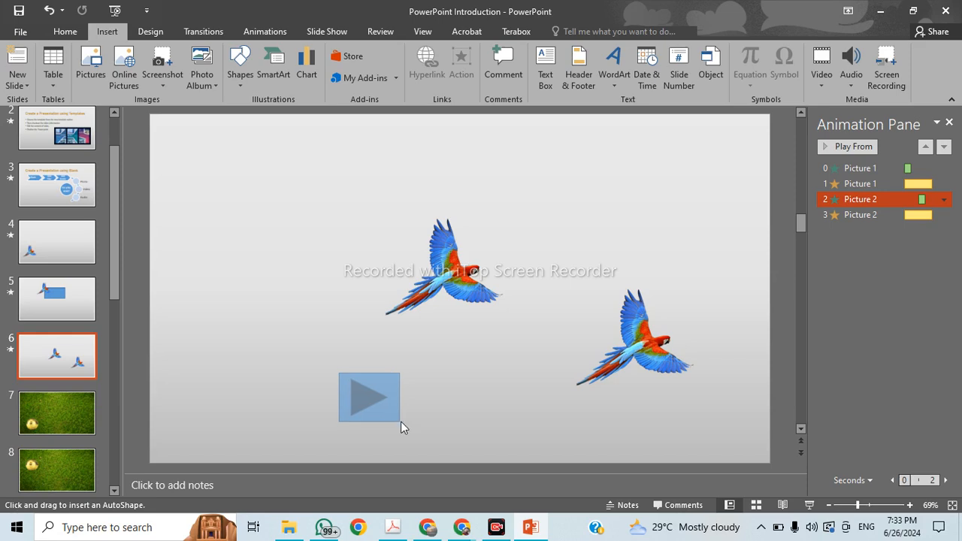
pyautogui.moveTo(430, 134); pyautogui.dragTo(621, 143)
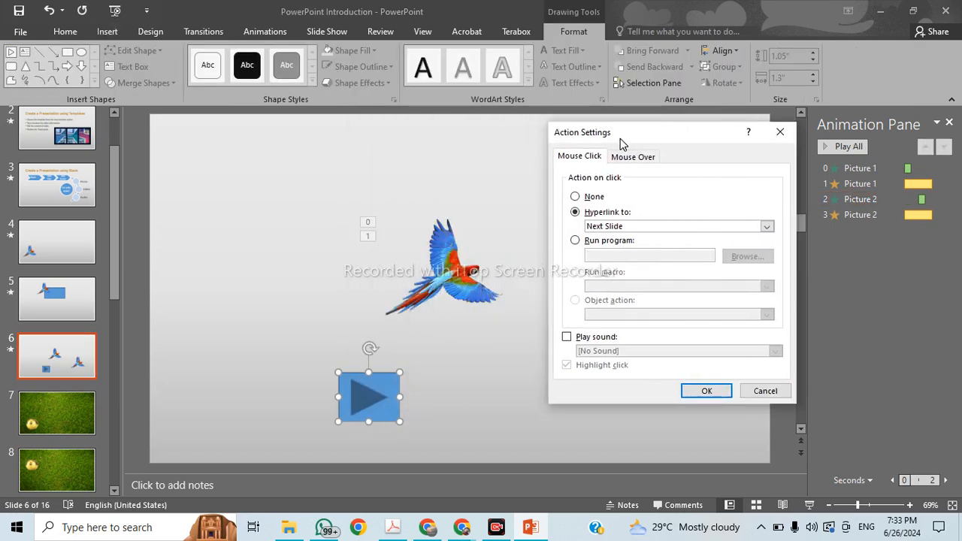
pyautogui.click(360, 402)
pyautogui.click(765, 390)
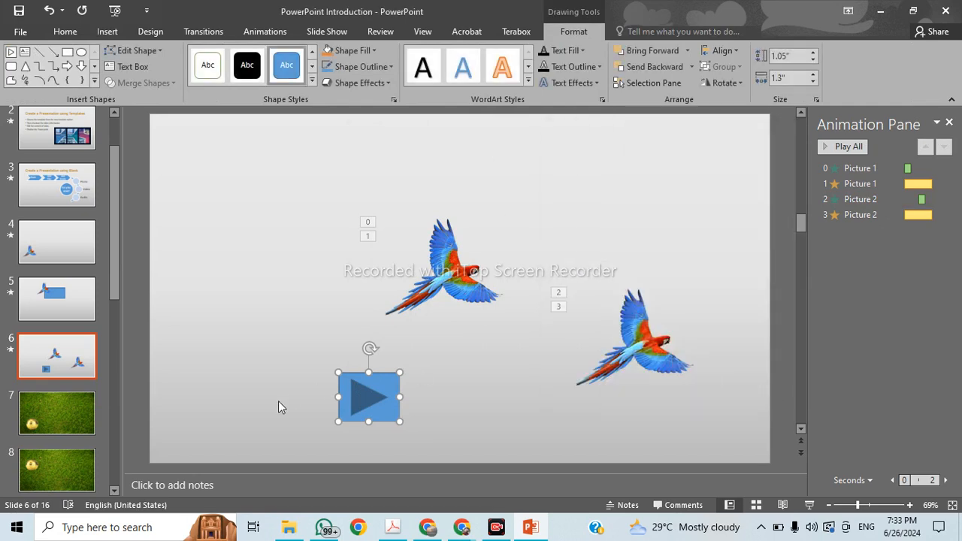
pyautogui.moveTo(380, 399); pyautogui.dragTo(632, 192)
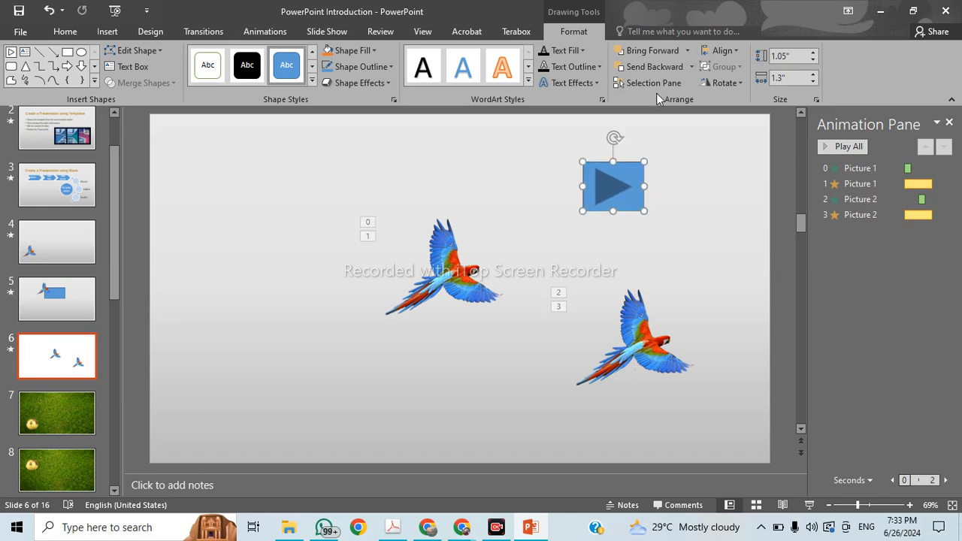
# Check which objects, including the action button, can trigger the first parrot's animations on click
pyautogui.click(265, 30)
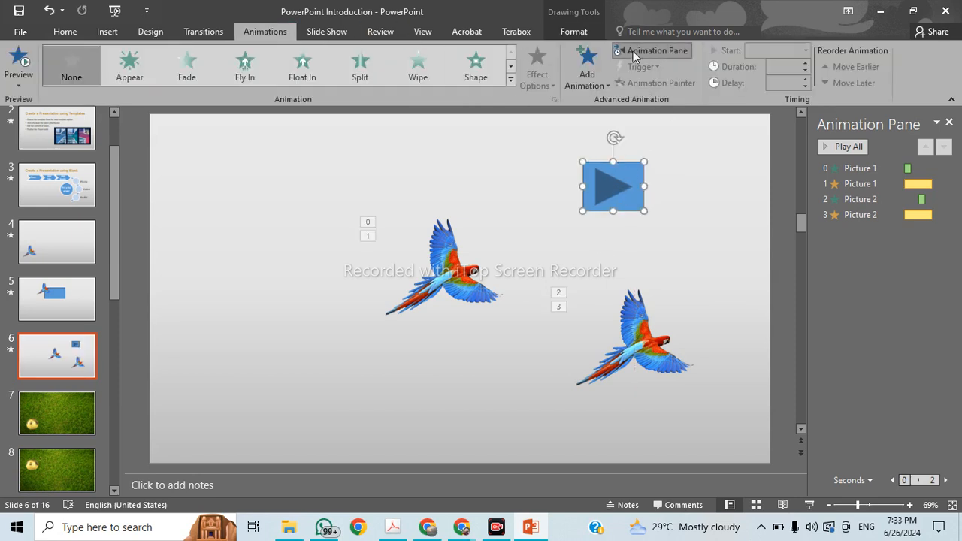
pyautogui.click(523, 230)
pyautogui.click(443, 285)
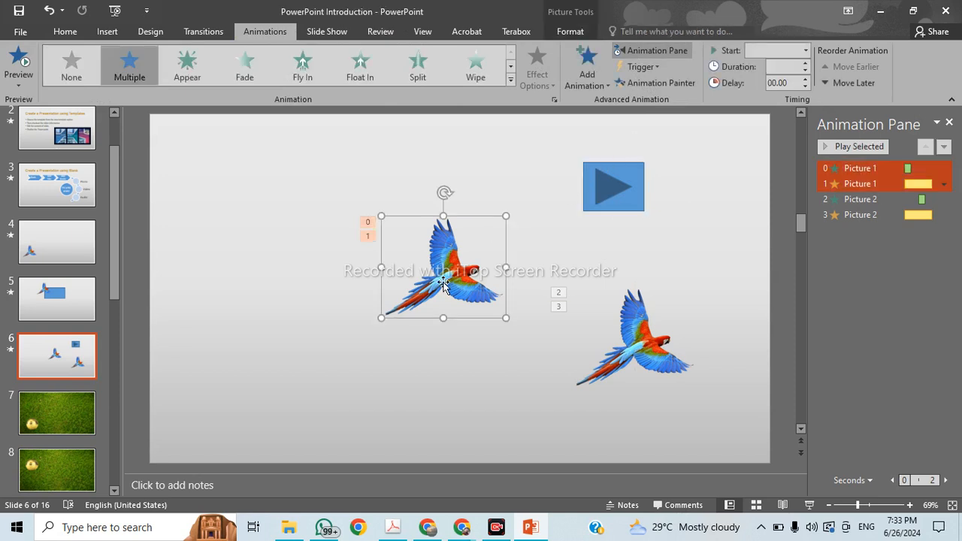
pyautogui.click(640, 66)
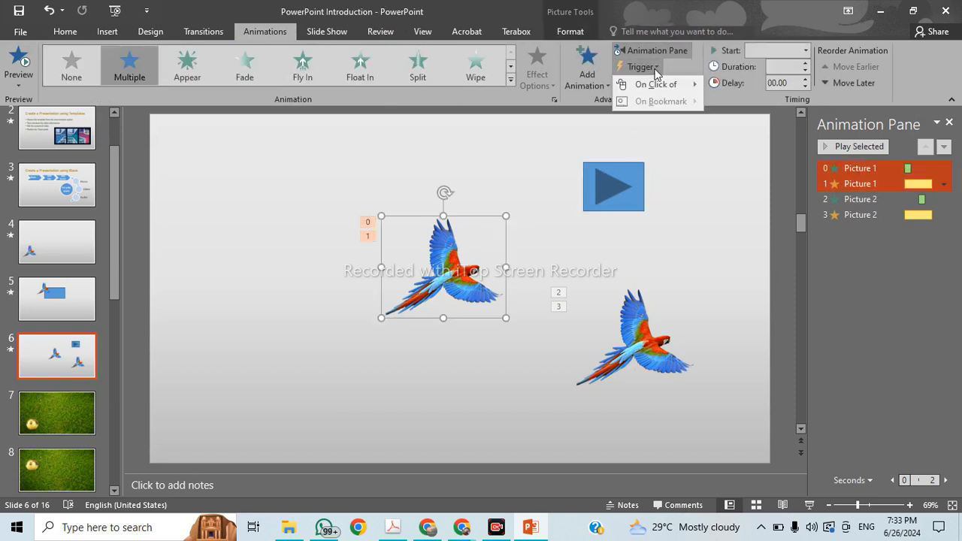
pyautogui.moveTo(666, 84)
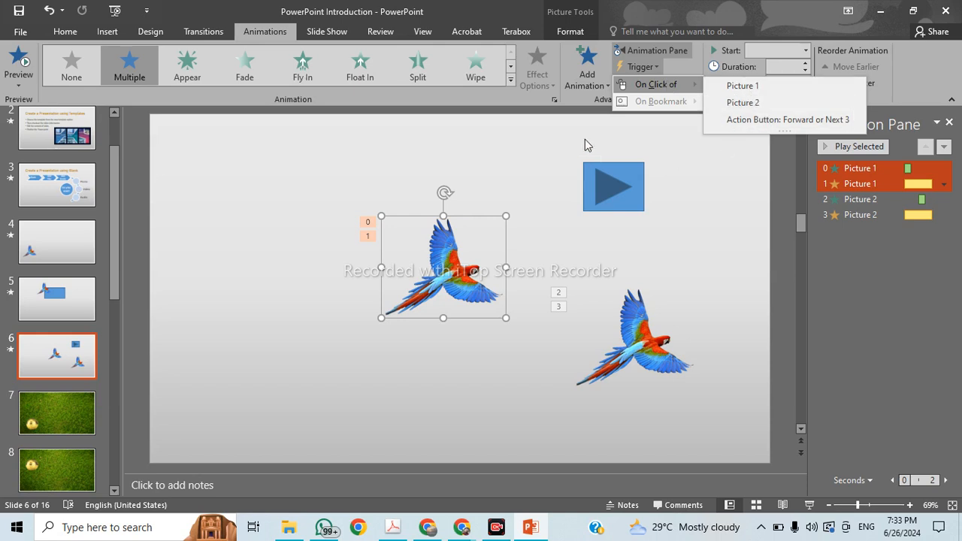
pyautogui.click(517, 193)
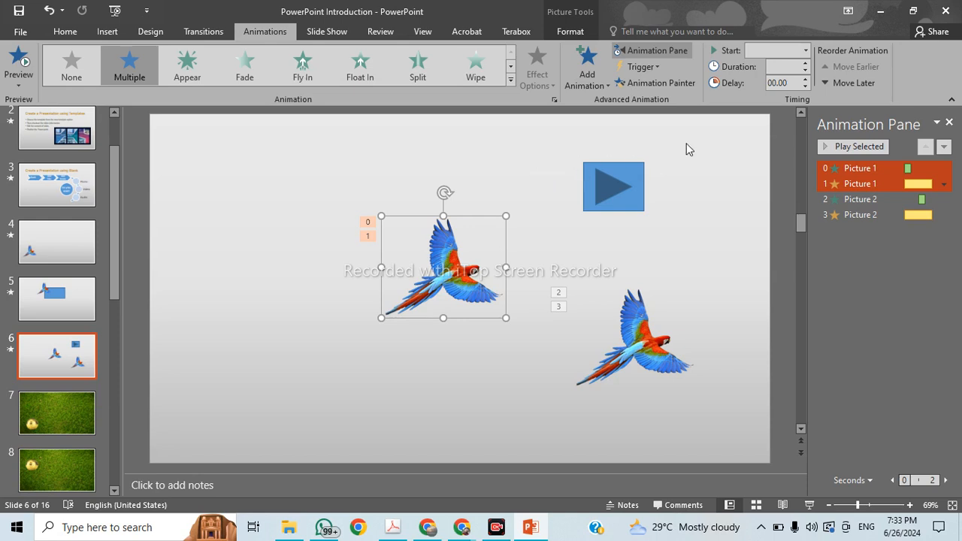
# Set the first parrot's animations to be triggered on click of Action Button: Forward or Next 3
pyautogui.click(806, 51)
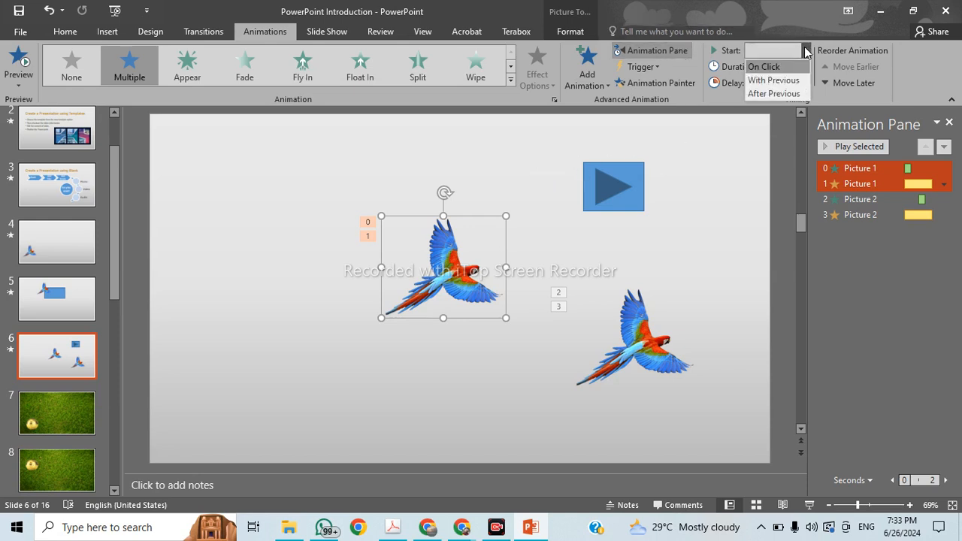
pyautogui.click(805, 51)
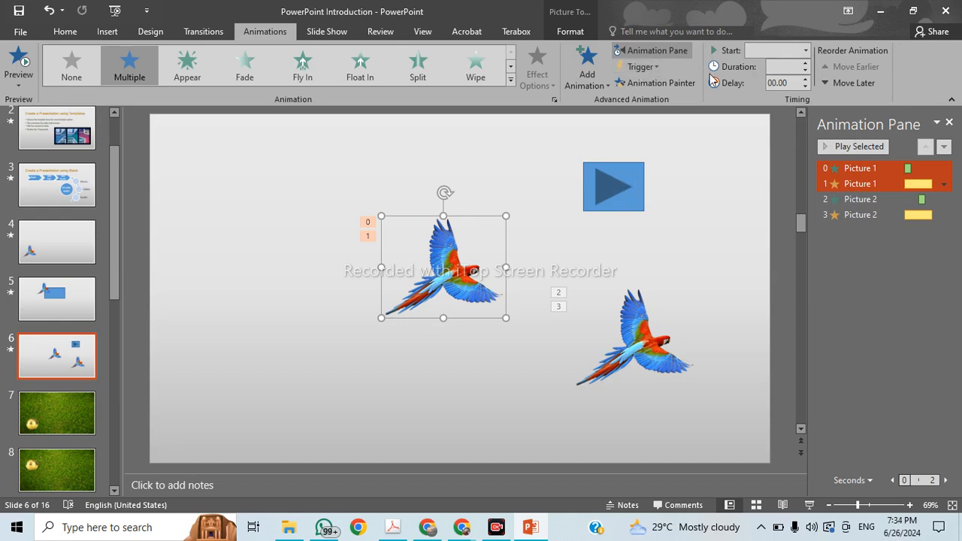
pyautogui.click(650, 68)
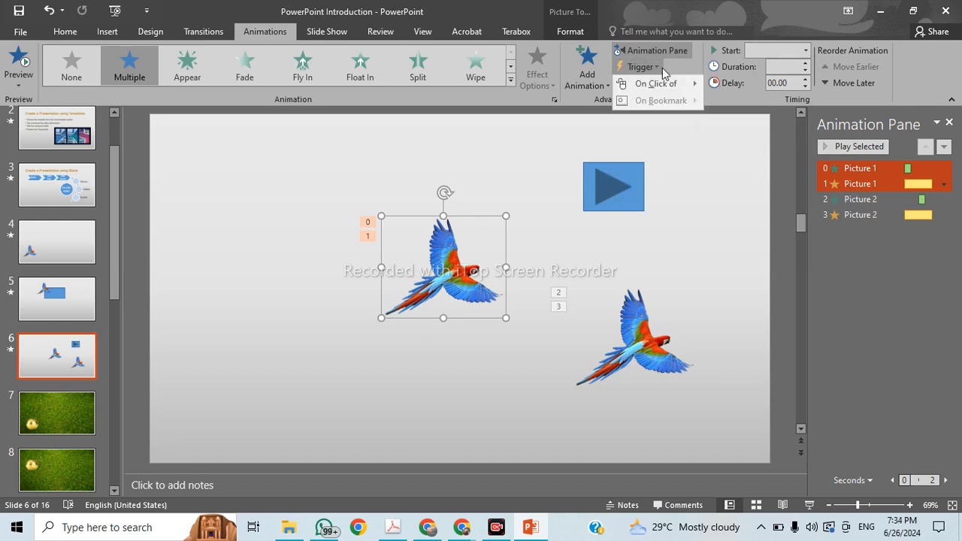
pyautogui.moveTo(670, 82)
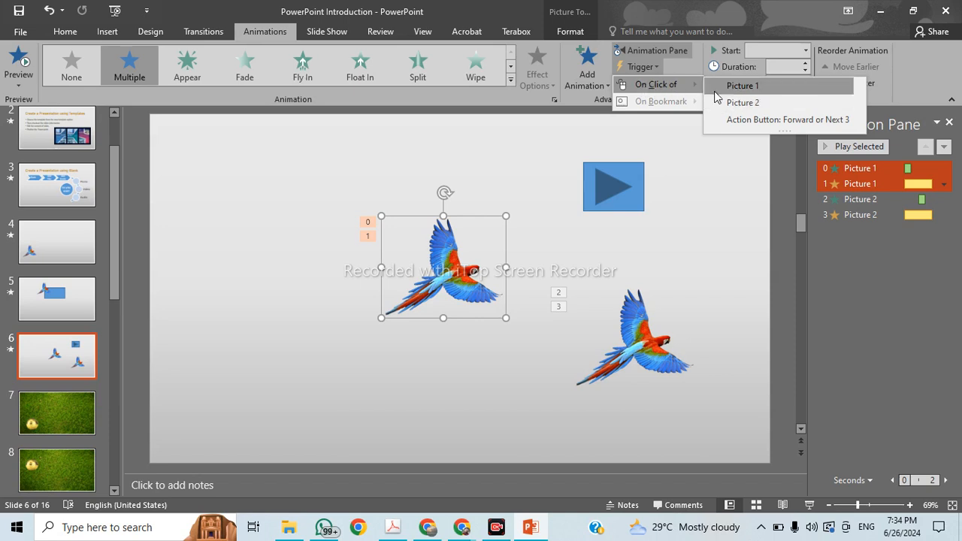
pyautogui.click(779, 121)
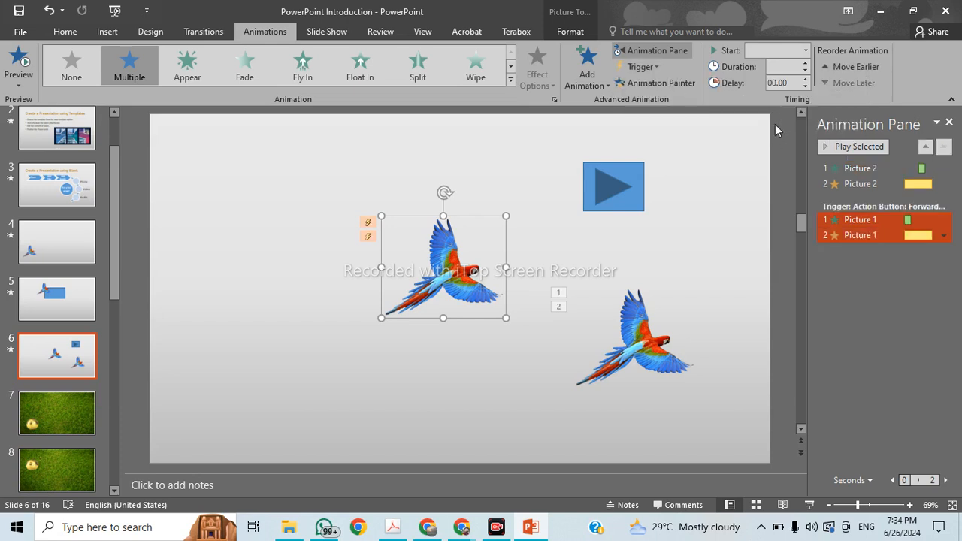
# Play slide 6 as a slide show, advance the second parrot's animation, test the action button and exit the show
pyautogui.click(809, 505)
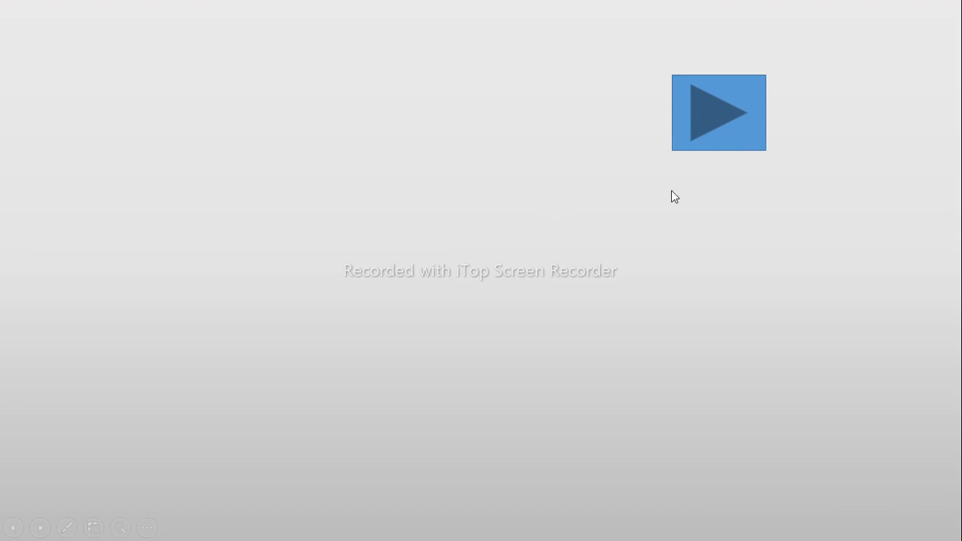
pyautogui.click(595, 218)
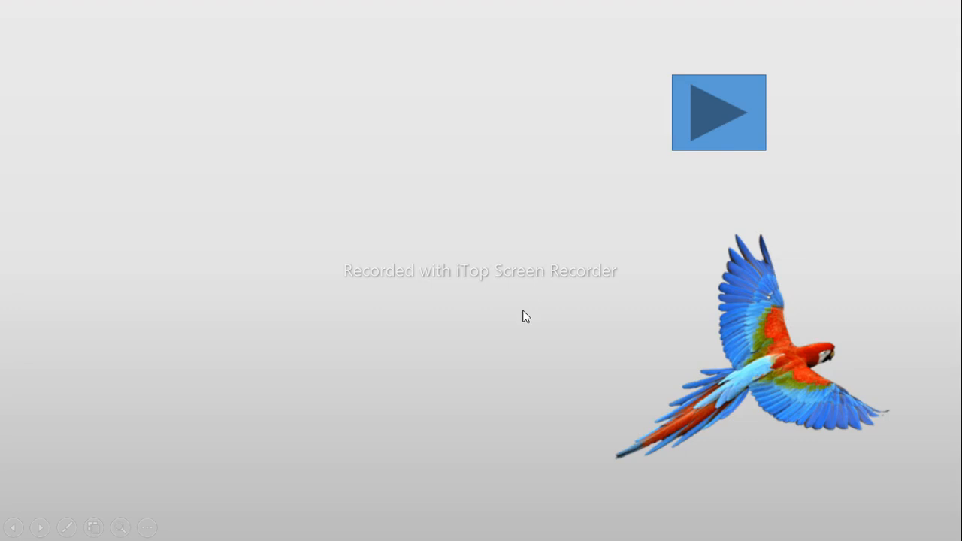
pyautogui.click(719, 118)
pyautogui.press('Escape')
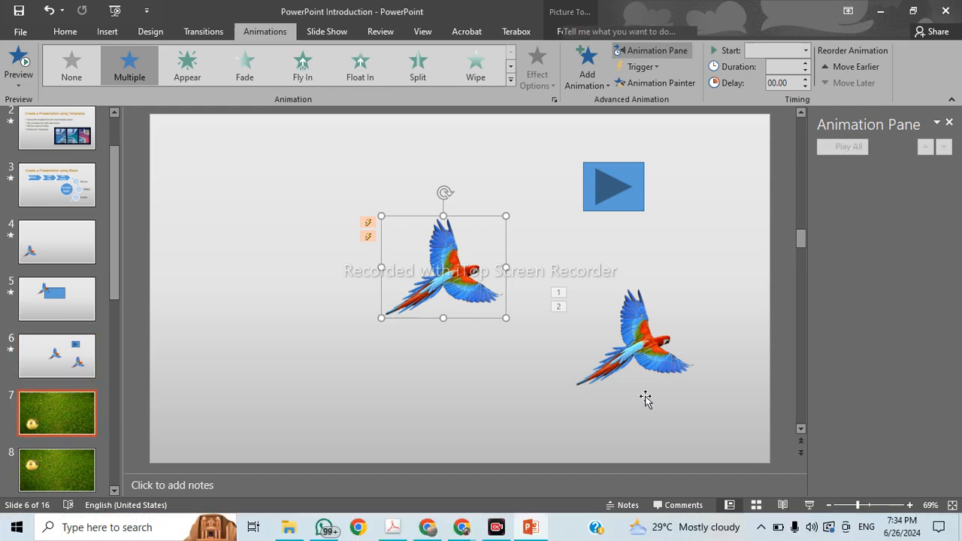
# Remove the hyperlink from the Forward or Next action button on slide 6
pyautogui.click(64, 301)
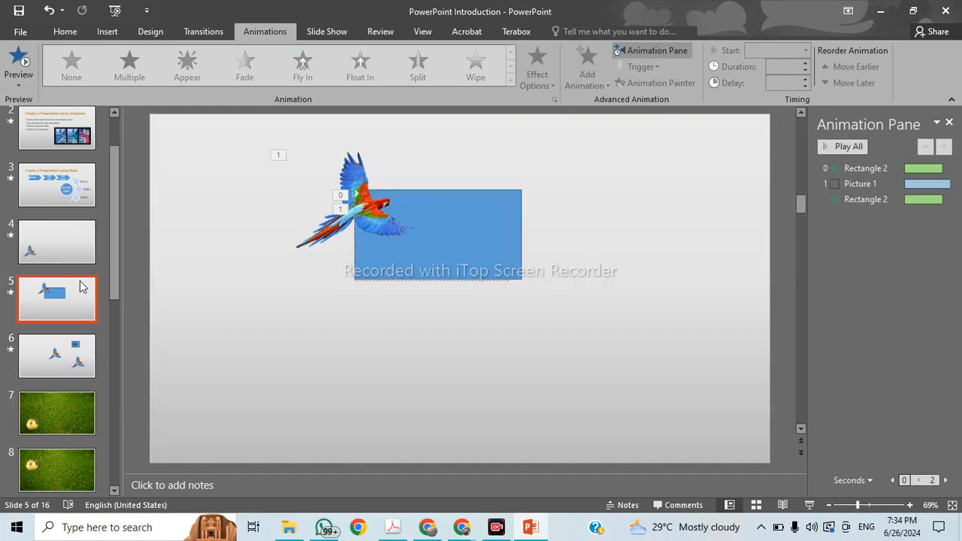
pyautogui.click(67, 350)
pyautogui.click(612, 187)
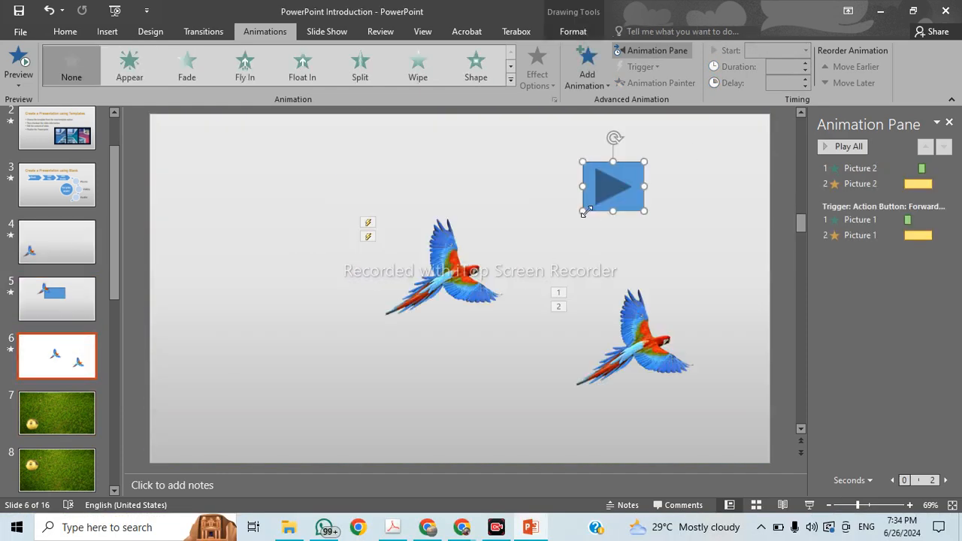
pyautogui.rightClick(616, 189)
pyautogui.click(612, 181)
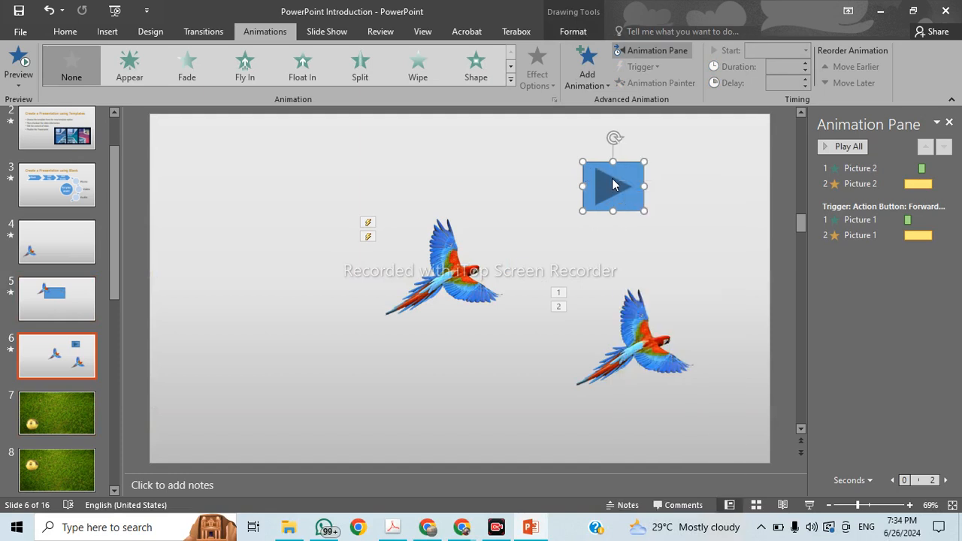
pyautogui.rightClick(612, 181)
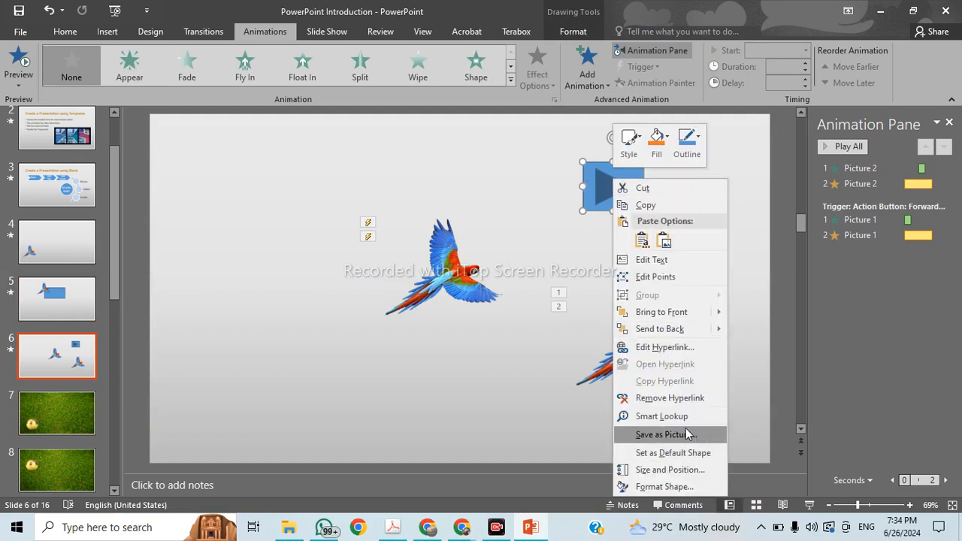
pyautogui.click(693, 399)
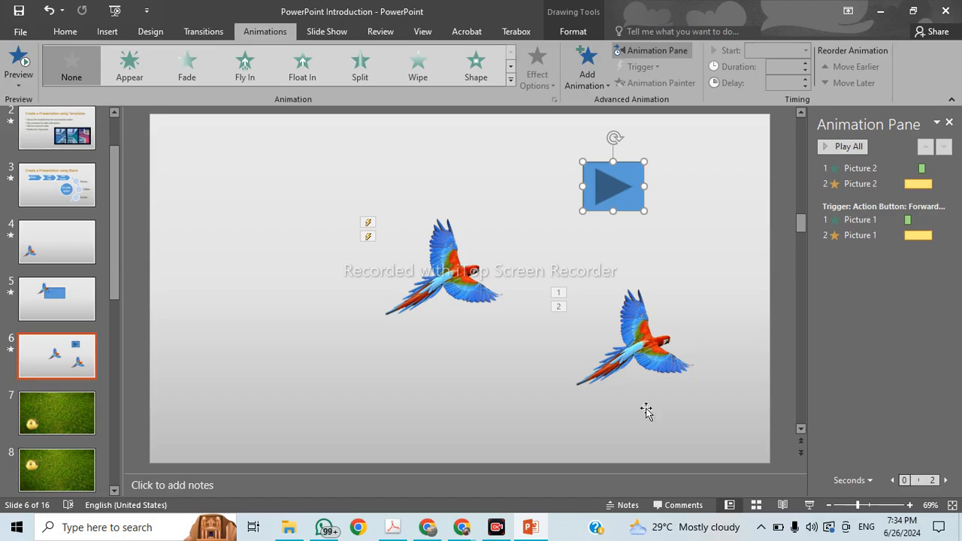
# Play slide 6 as a slide show and trigger the first parrot's animation with the action button
pyautogui.click(808, 505)
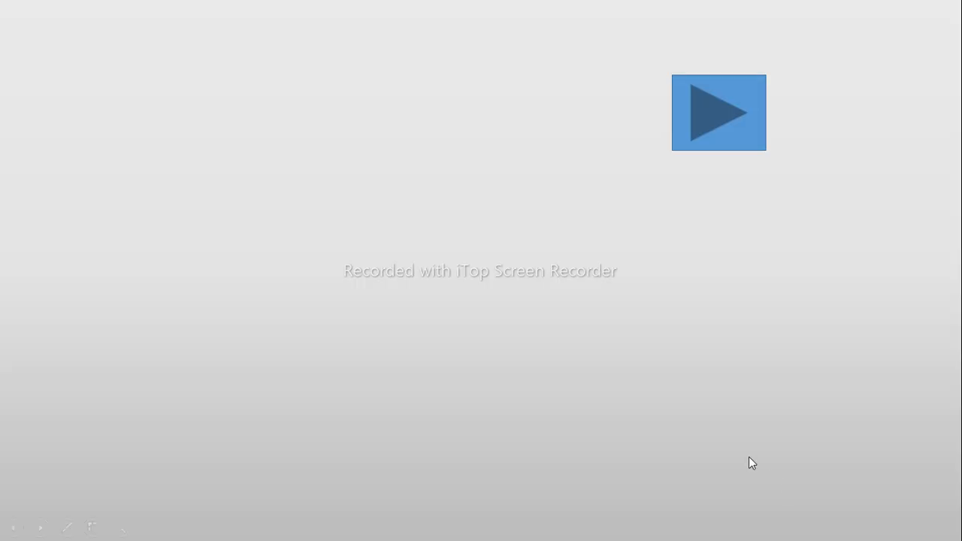
pyautogui.click(713, 121)
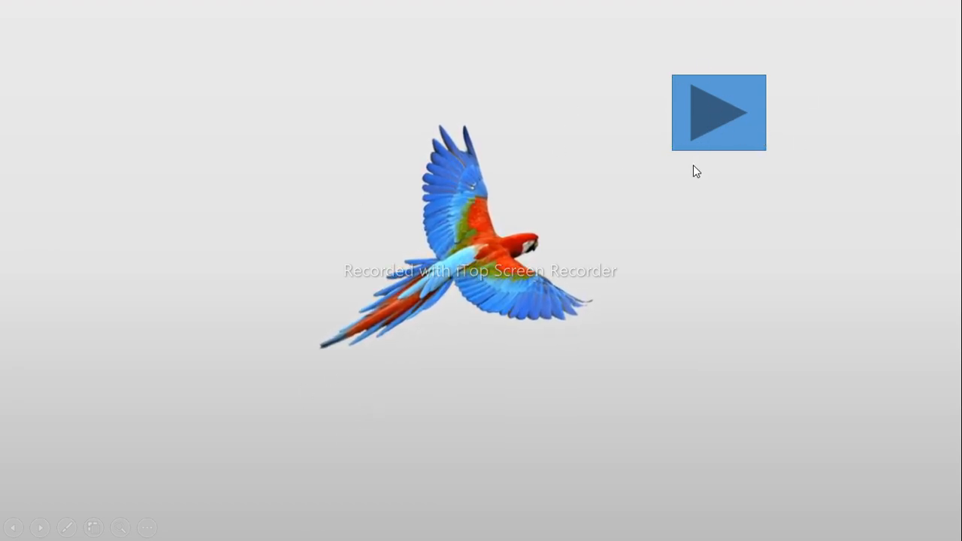
pyautogui.press('Escape')
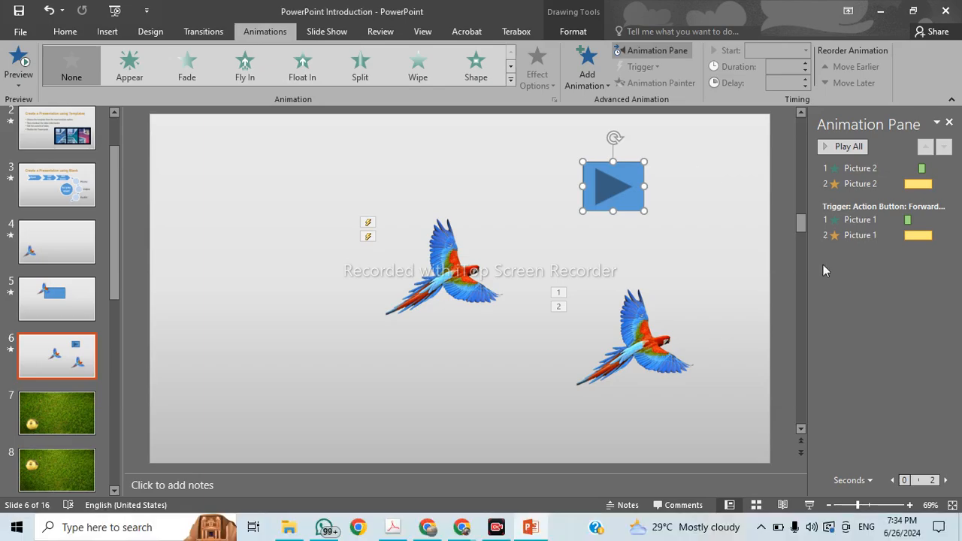
# Replay slide 6 as a slide show, bringing in the second parrot by advancing and the first parrot with the action button
pyautogui.click(809, 505)
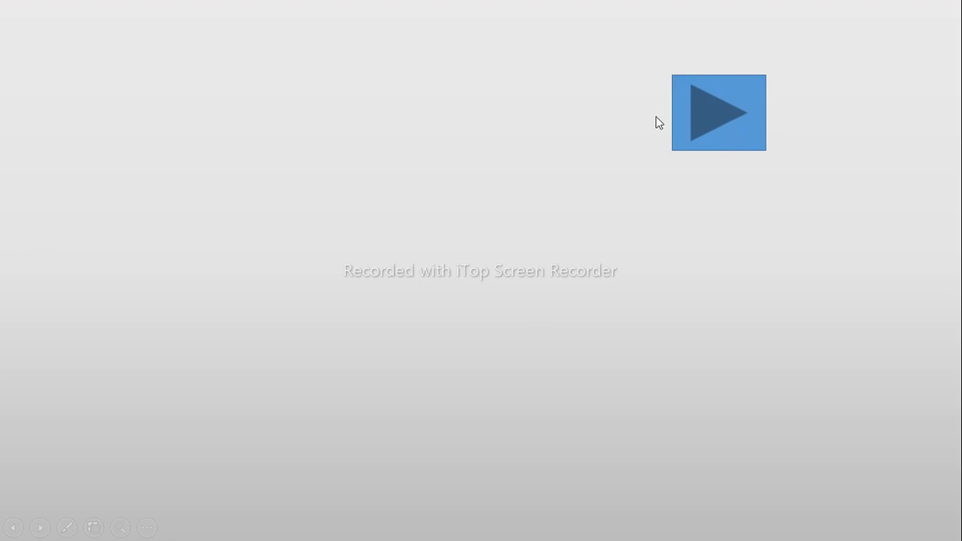
pyautogui.click(419, 373)
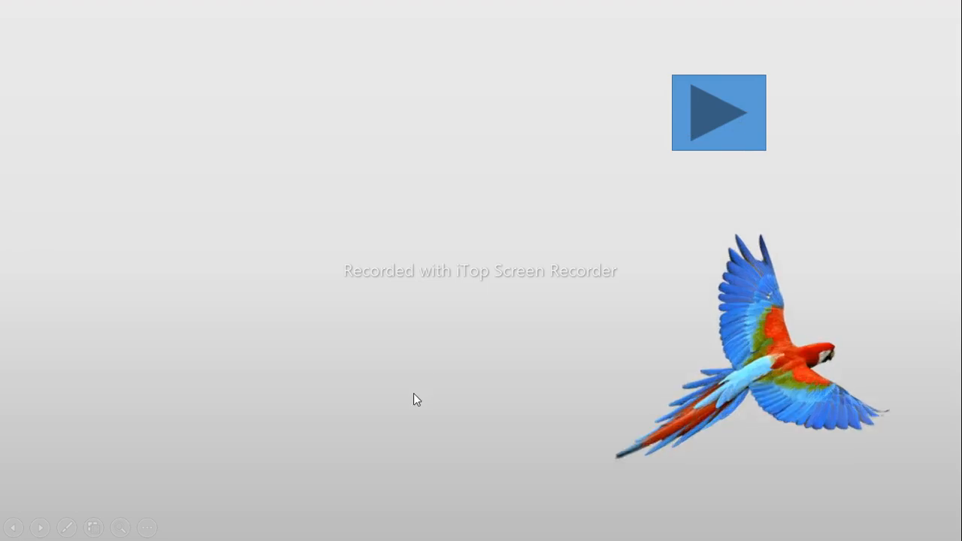
pyautogui.click(735, 115)
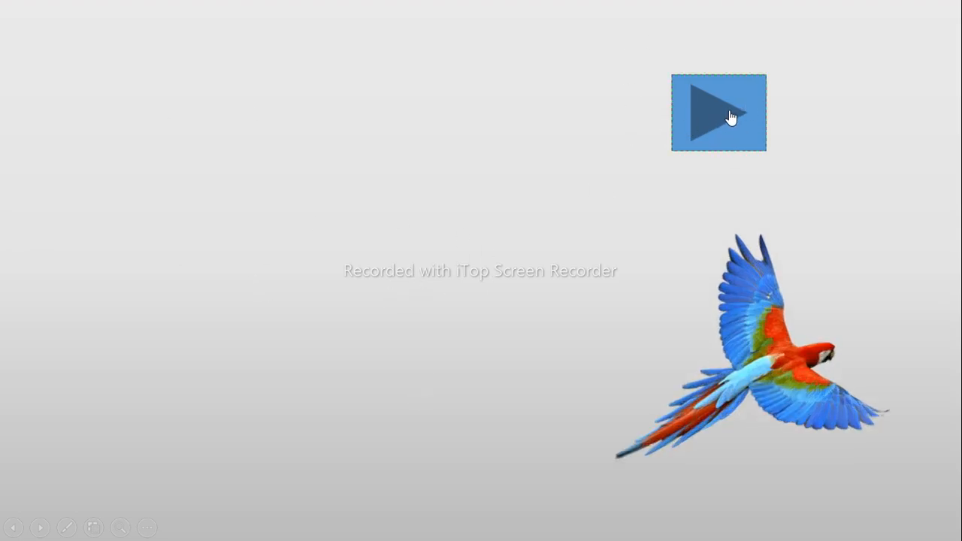
pyautogui.click(732, 112)
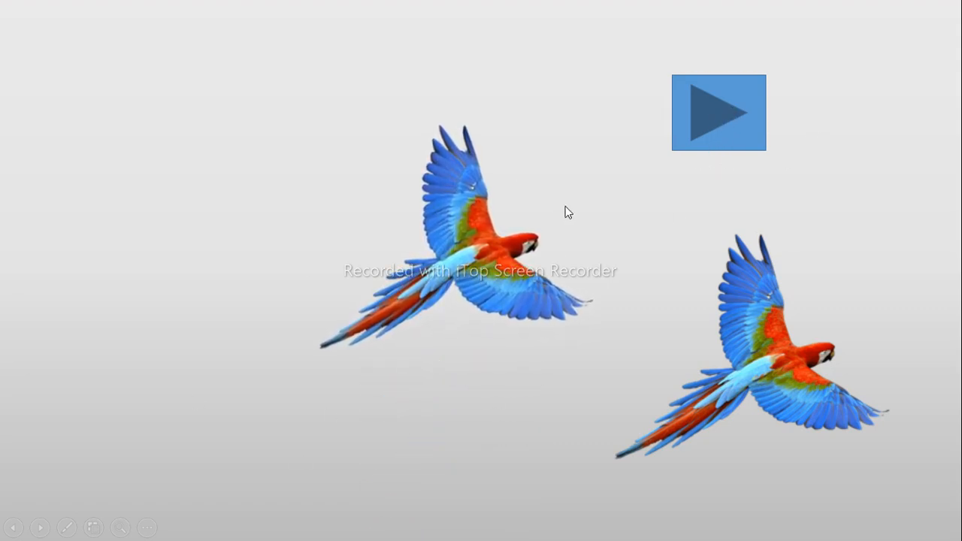
pyautogui.press('Escape')
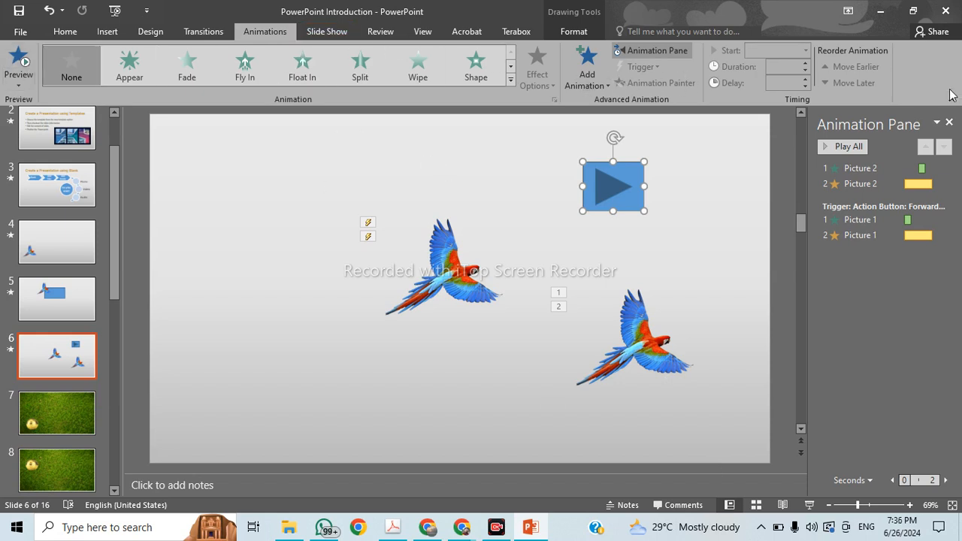
# Examine the entrance, emphasis, exit and motion path effects that can be added to the action button, and toggle the Animation Pane off and on
pyautogui.click(600, 89)
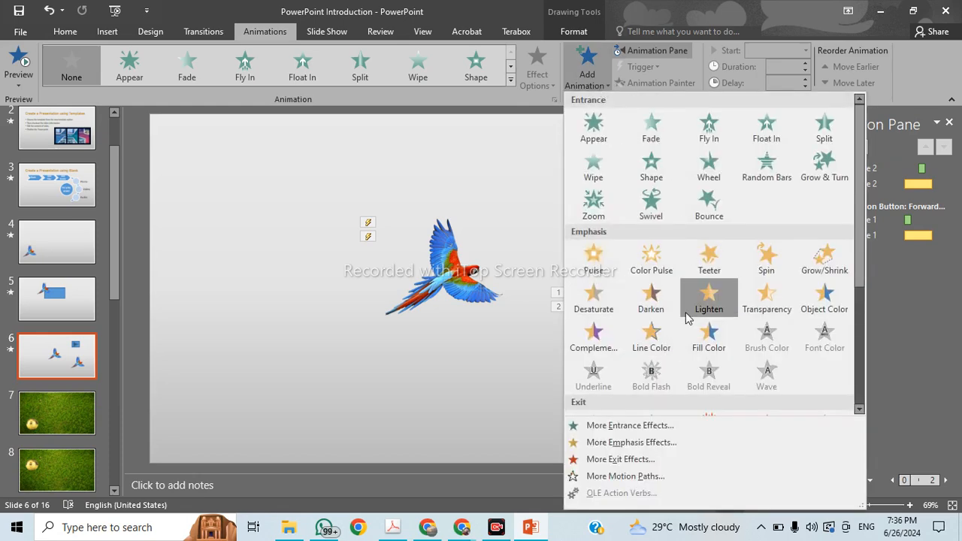
pyautogui.scroll(-3, 686, 318)
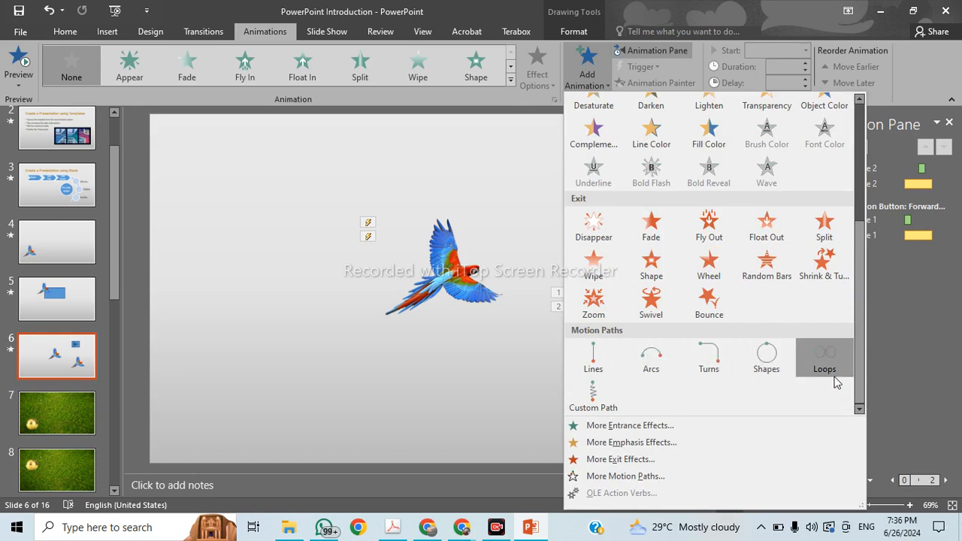
pyautogui.click(649, 5)
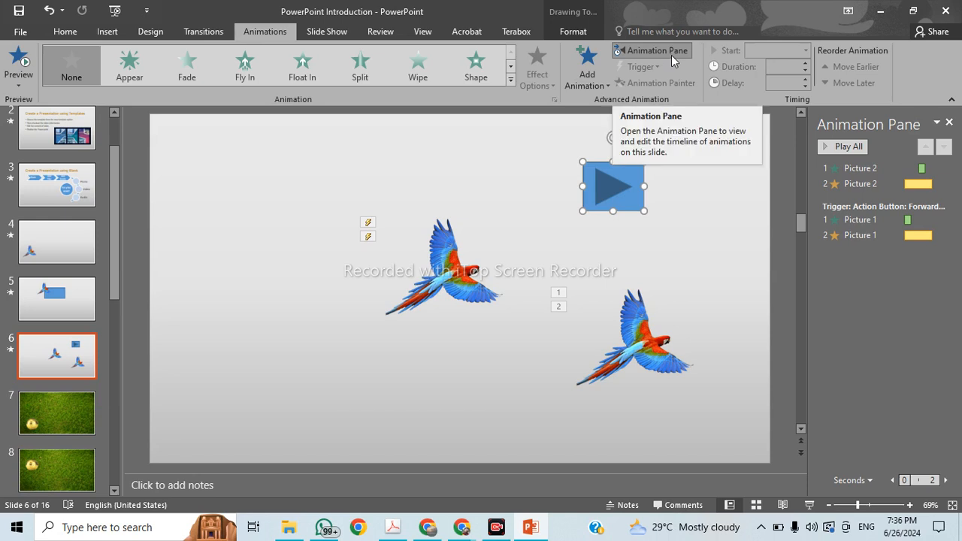
pyautogui.click(671, 55)
pyautogui.click(670, 55)
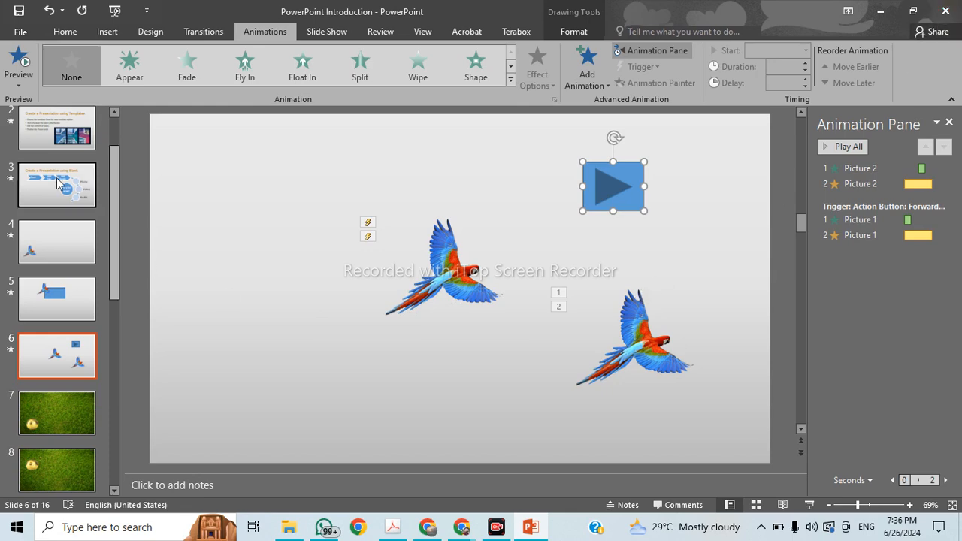
# Open slide 3, check the Google Meet window, and return to PowerPoint to select the Add Title arrow shape
pyautogui.click(58, 201)
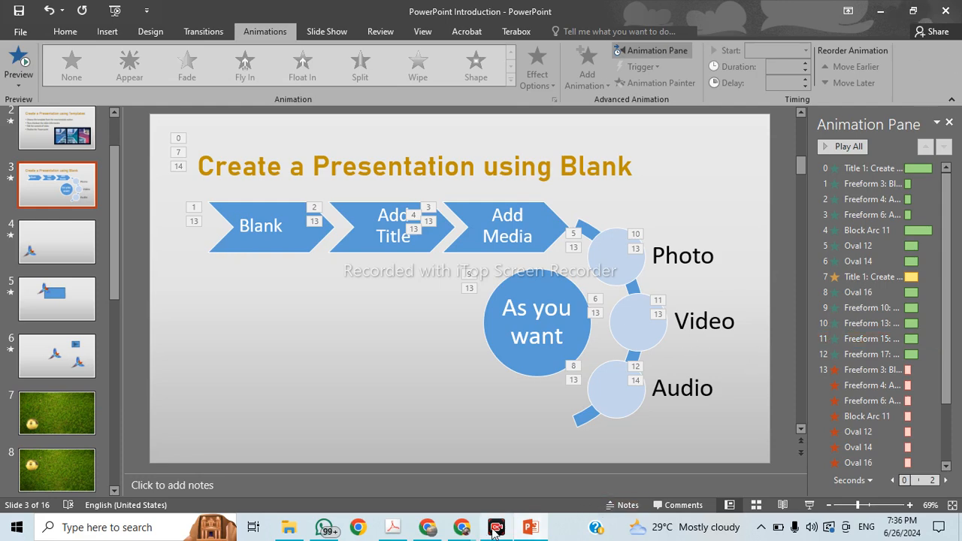
pyautogui.moveTo(478, 531)
pyautogui.click(421, 473)
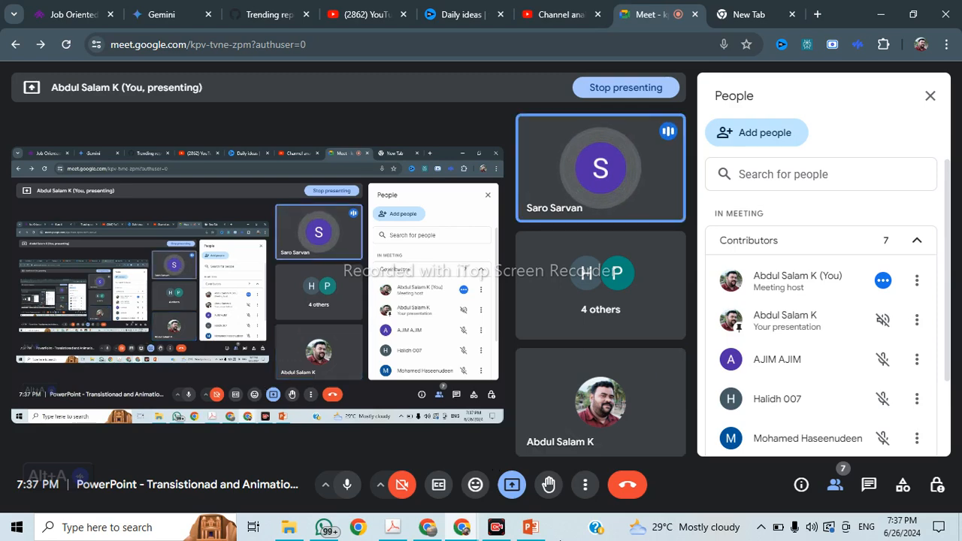
pyautogui.click(535, 525)
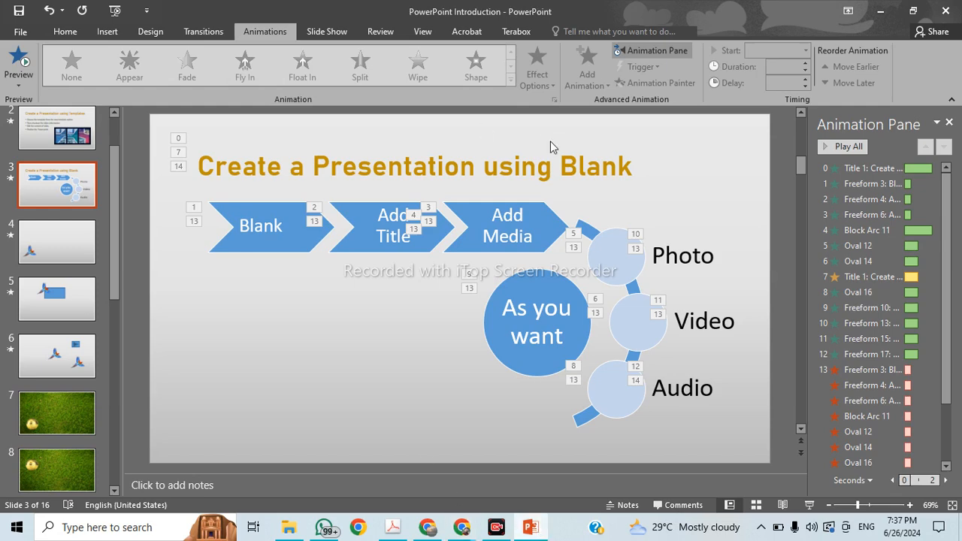
pyautogui.click(391, 202)
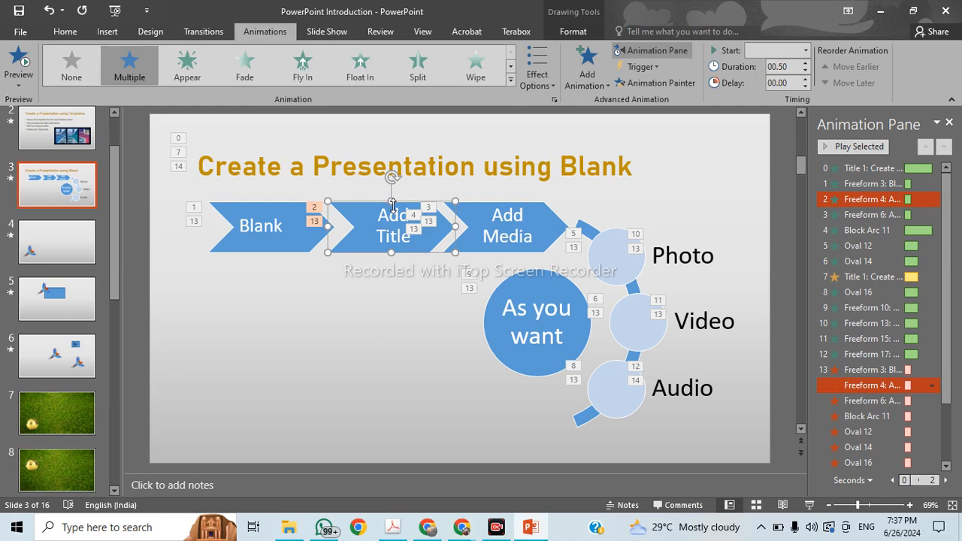